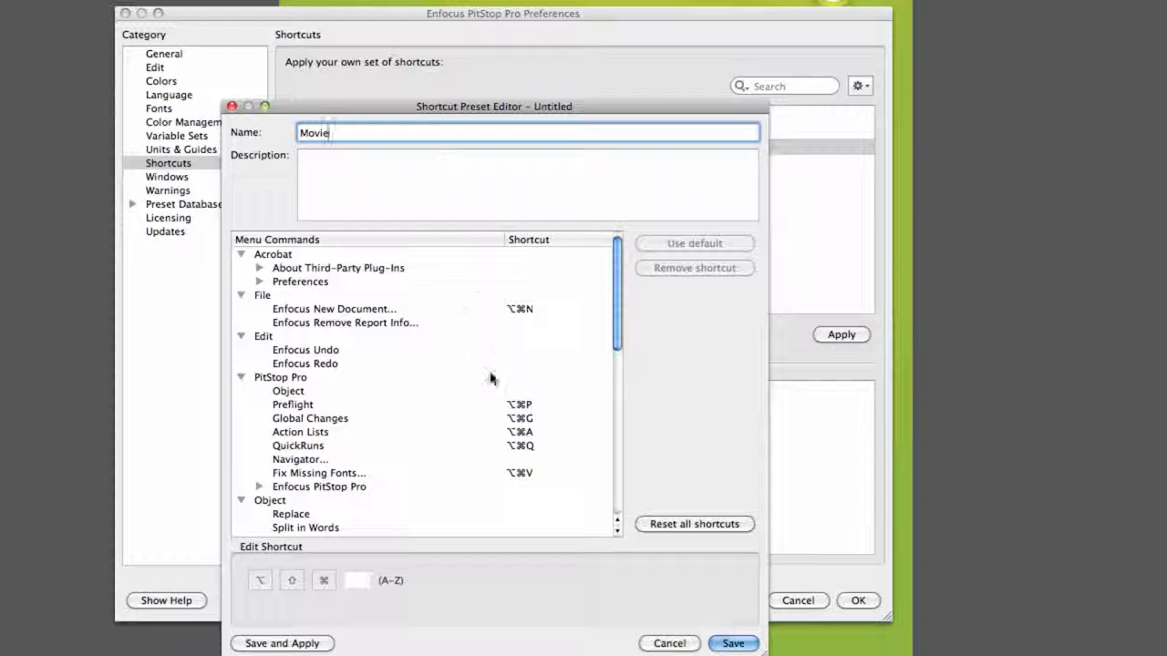
- Assign the shortcut Shift+Command+P to View Page Boxes under Design Layout Tools in the Movie preset, and save and apply the preset
scroll(319, 437, down, 3)
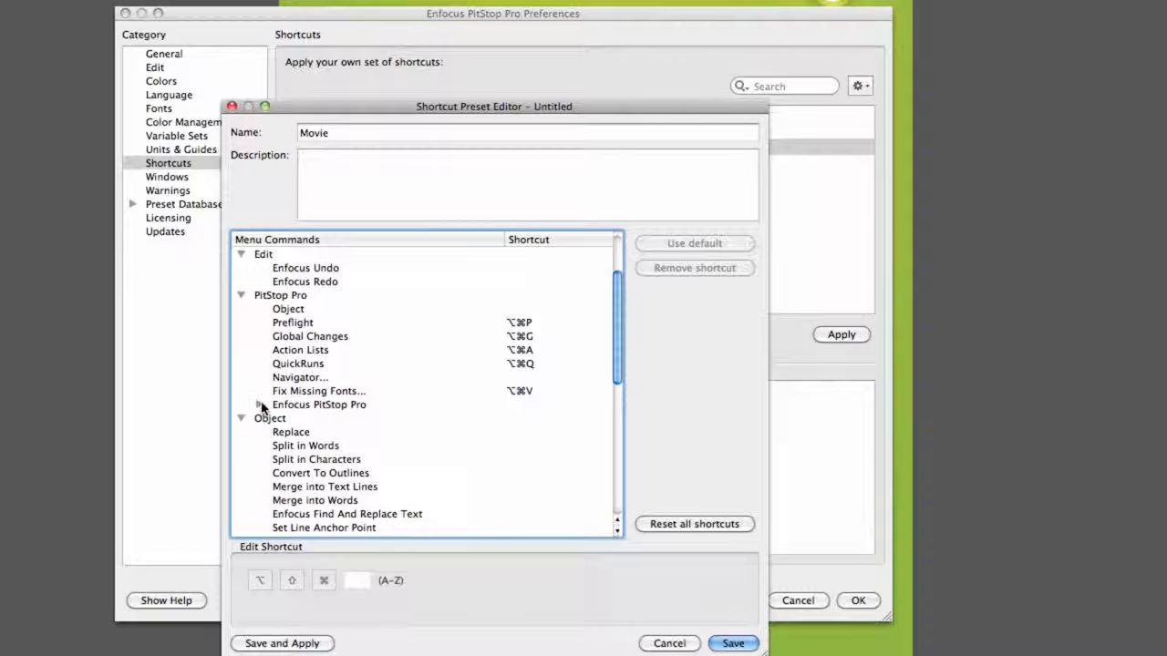
click(260, 405)
click(277, 473)
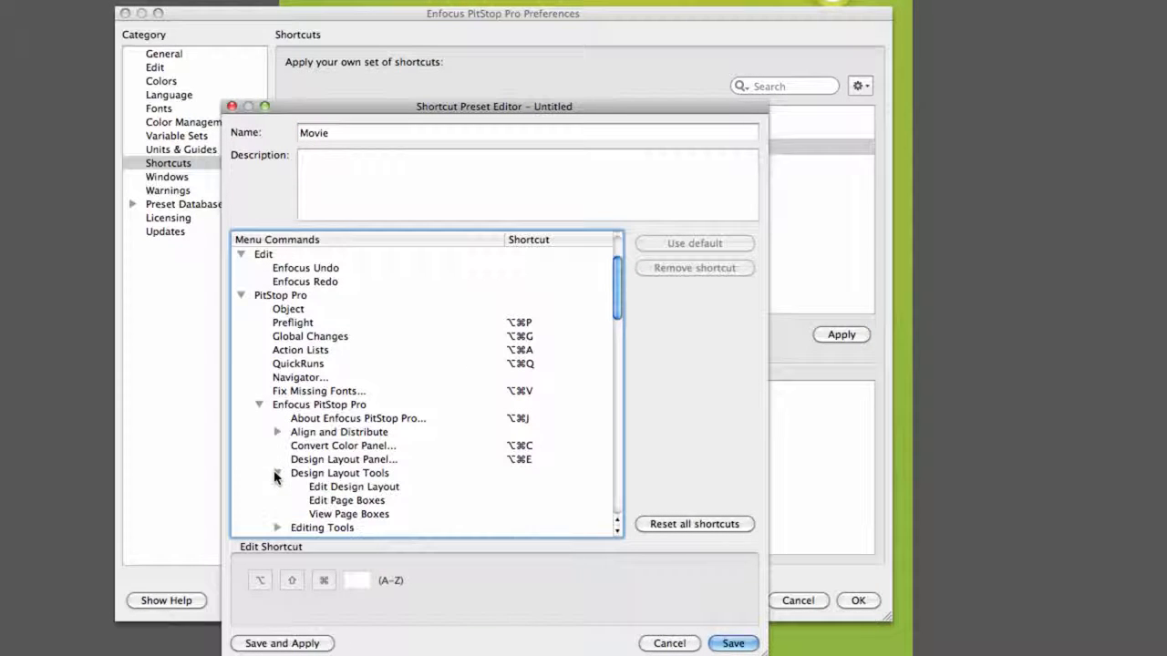
click(352, 516)
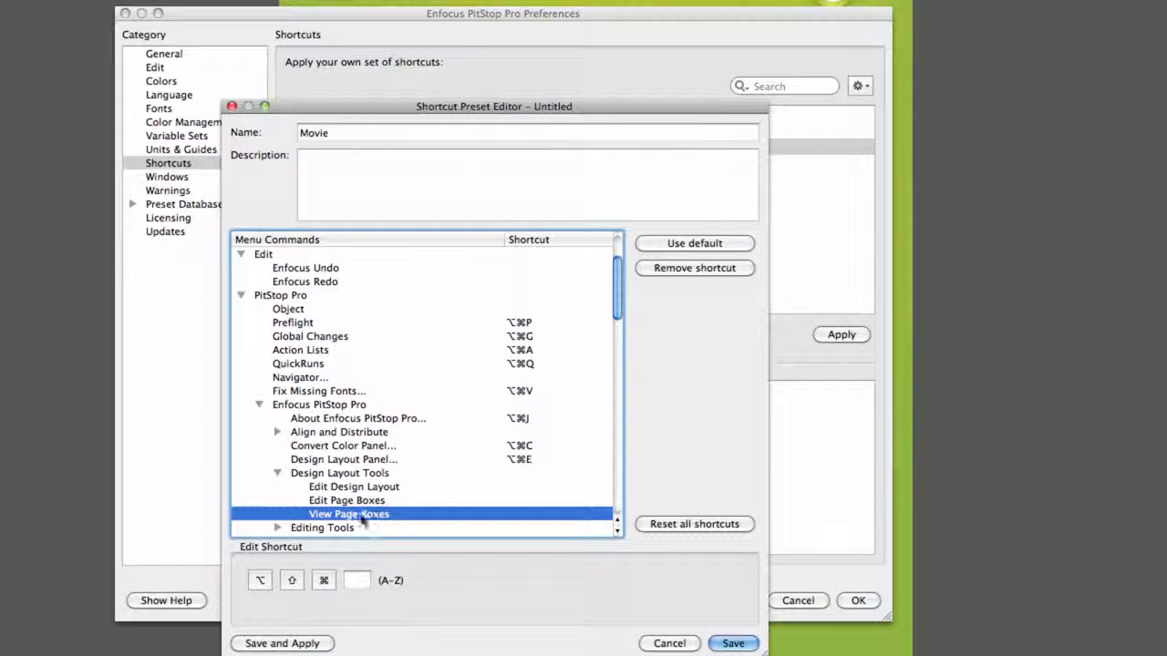
click(362, 580)
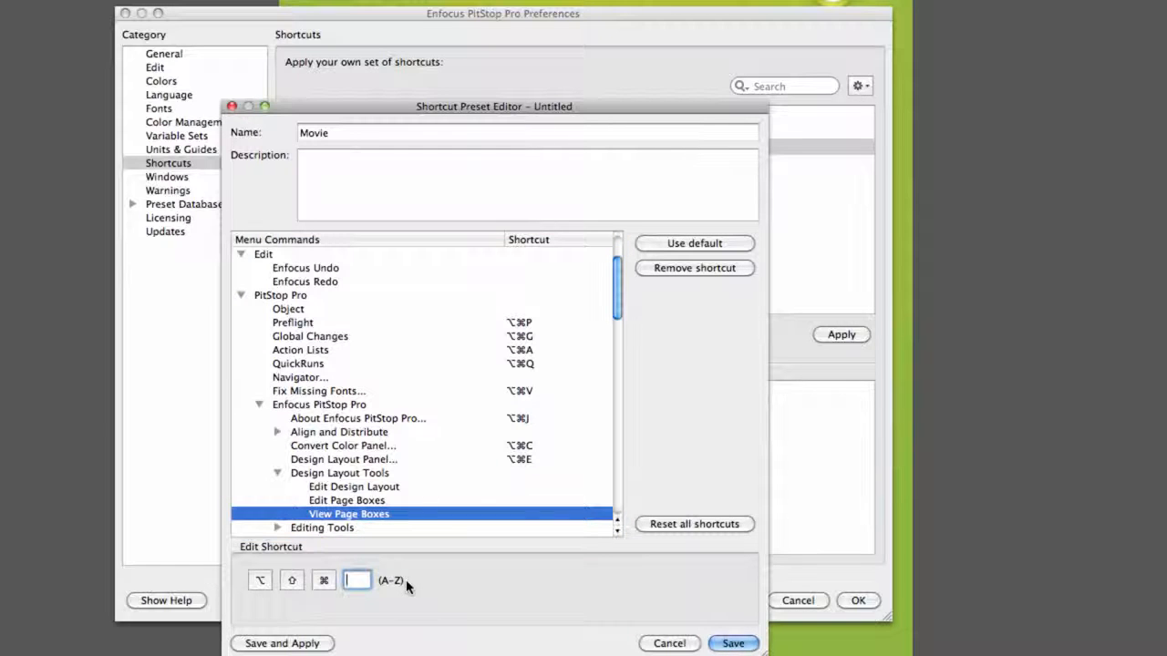
text(P)
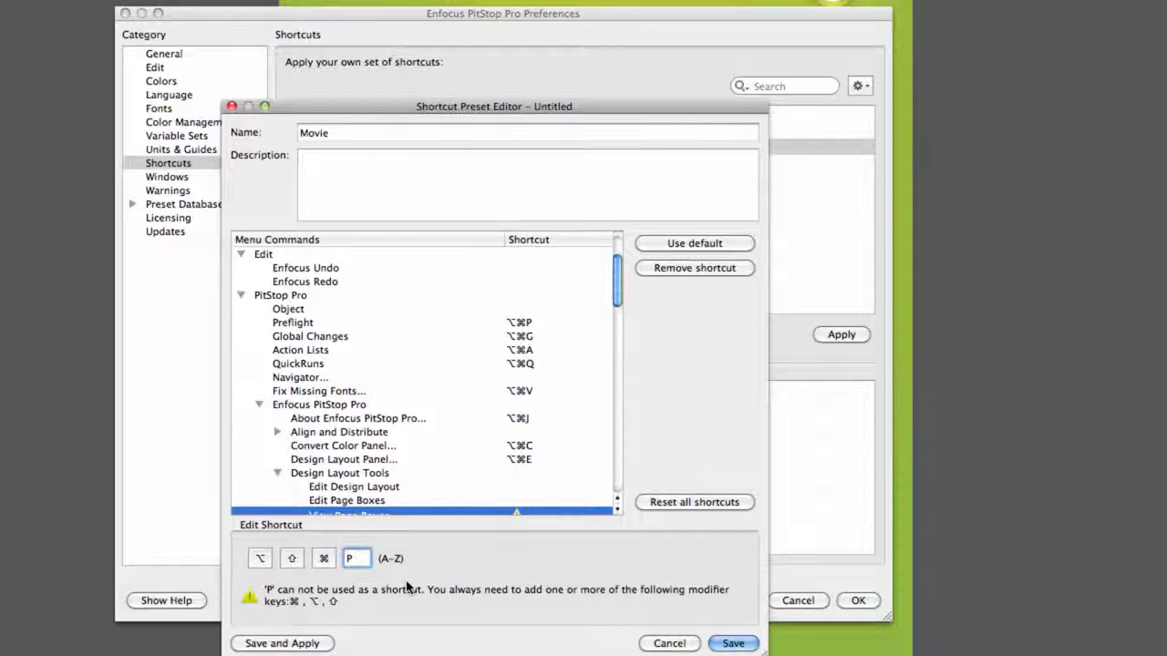
click(324, 559)
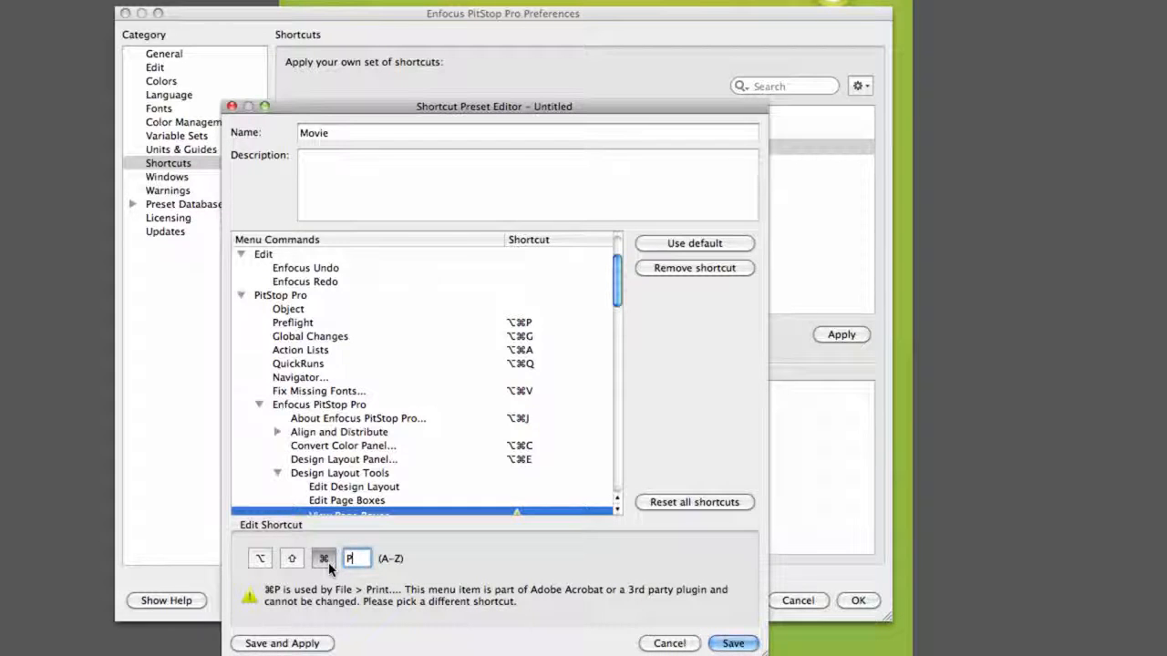
key(alt+super+p)
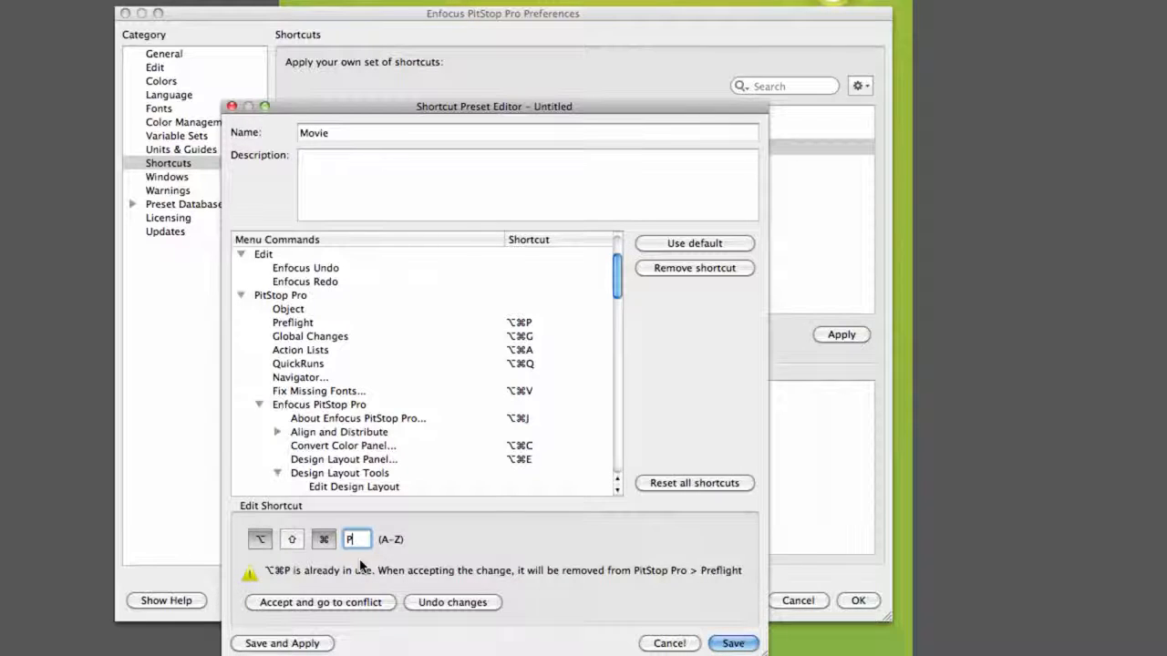
key(shift+super+p)
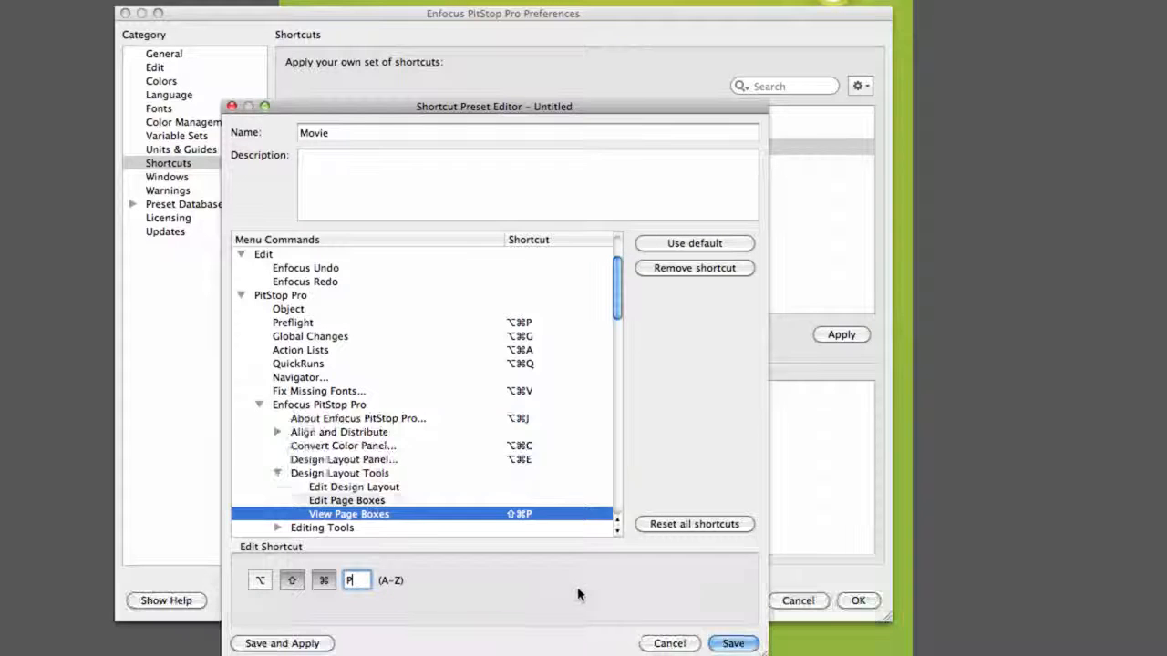
click(330, 643)
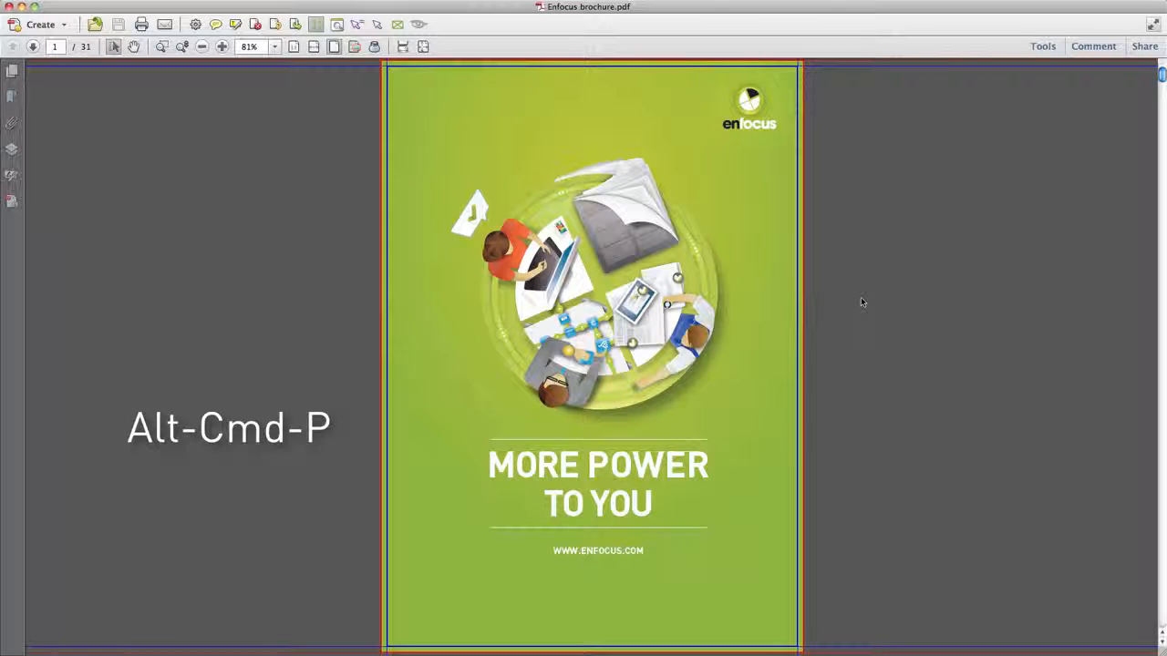
- Test the page boxes shortcut by switching the box display on and off in the brochure
key(alt+super+p)
key(alt+super+p)
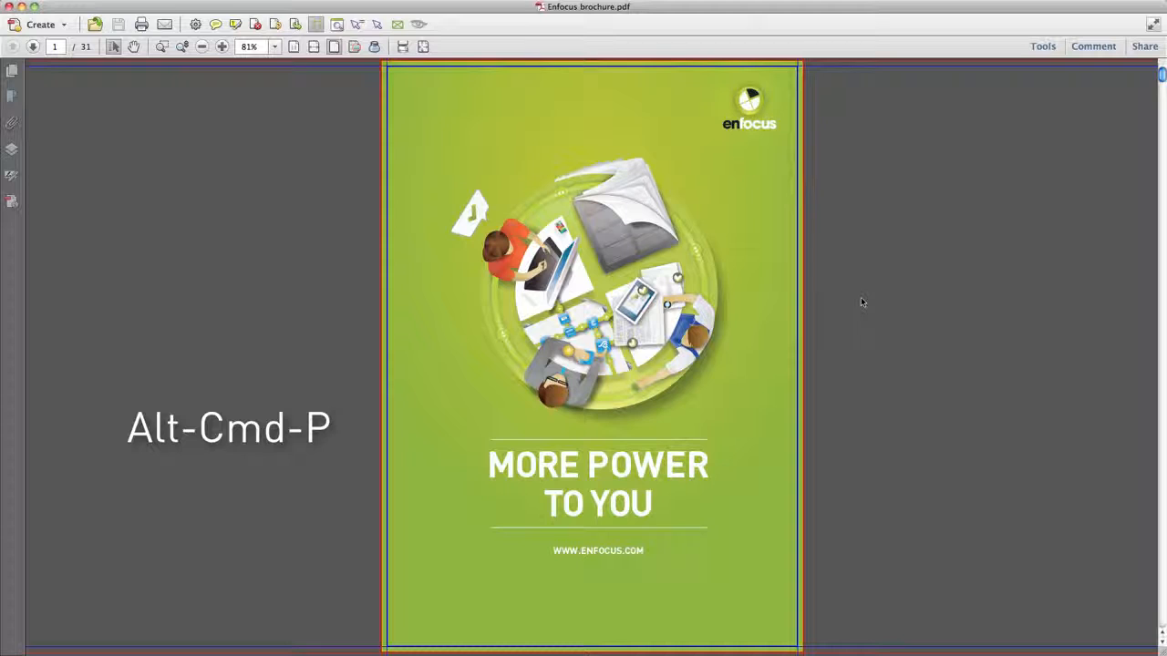
key(alt+super+p)
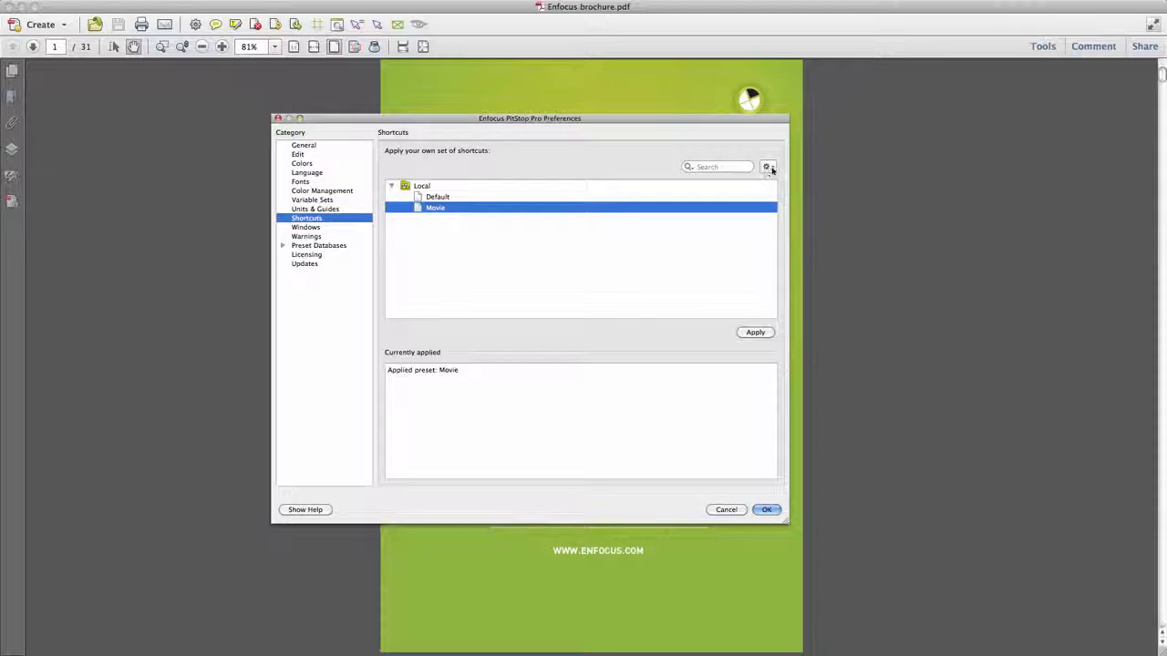
- Save the minimized-list shortcut summary of the Movie preset to the Desktop
click(769, 168)
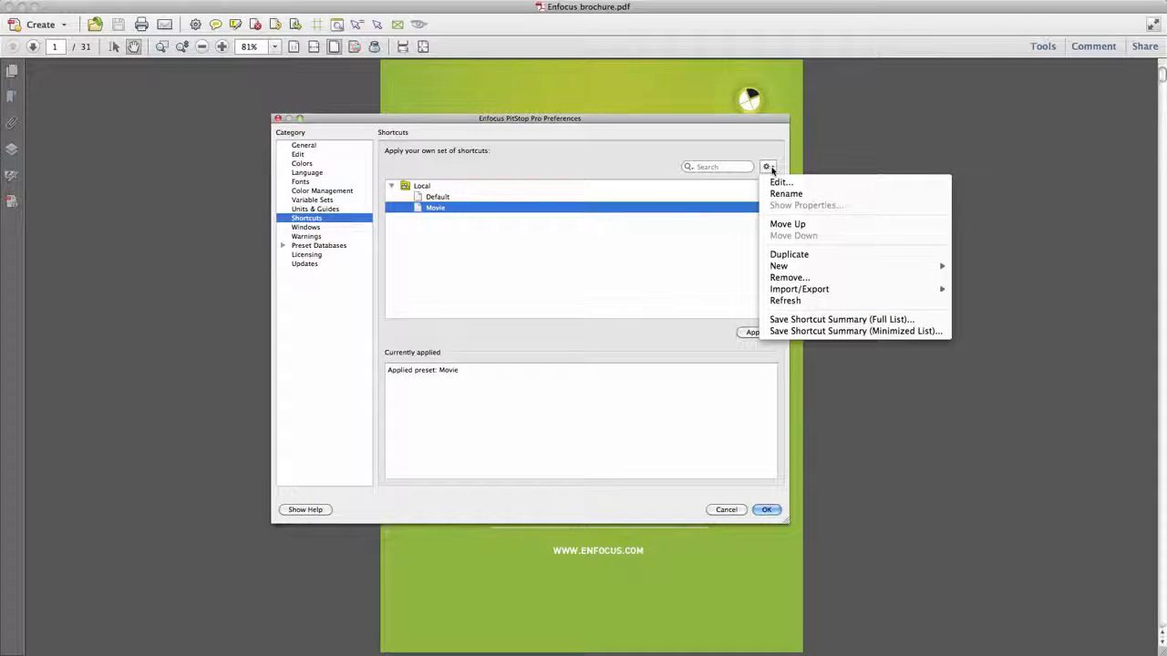
mouse_move(795, 289)
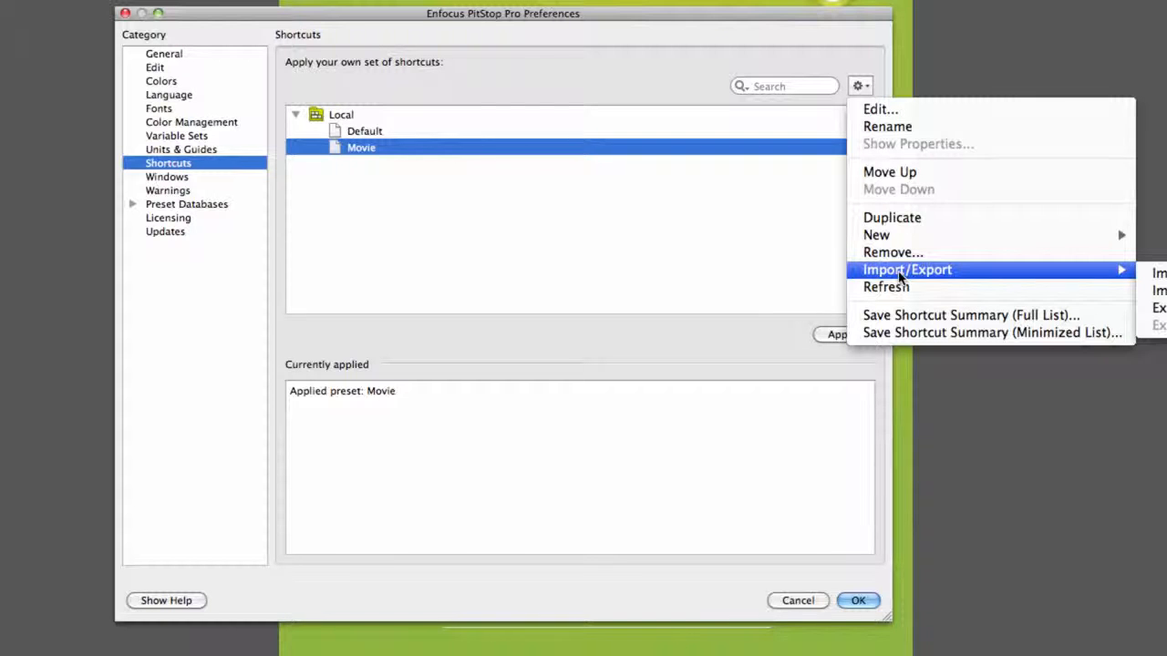
click(916, 333)
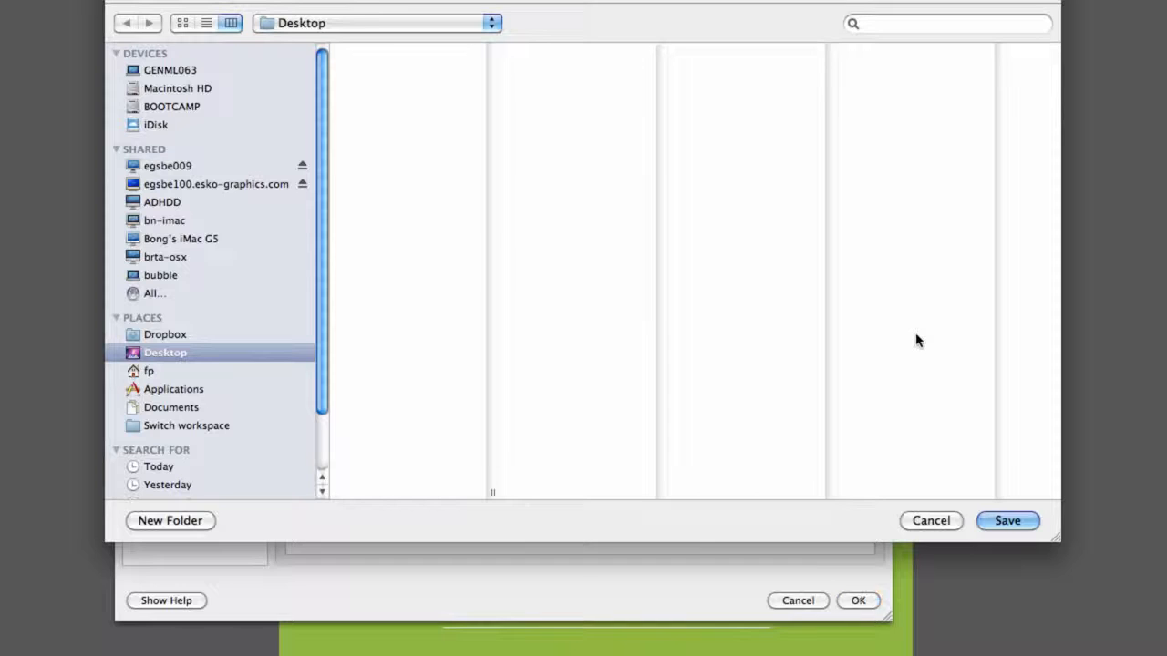
click(1007, 521)
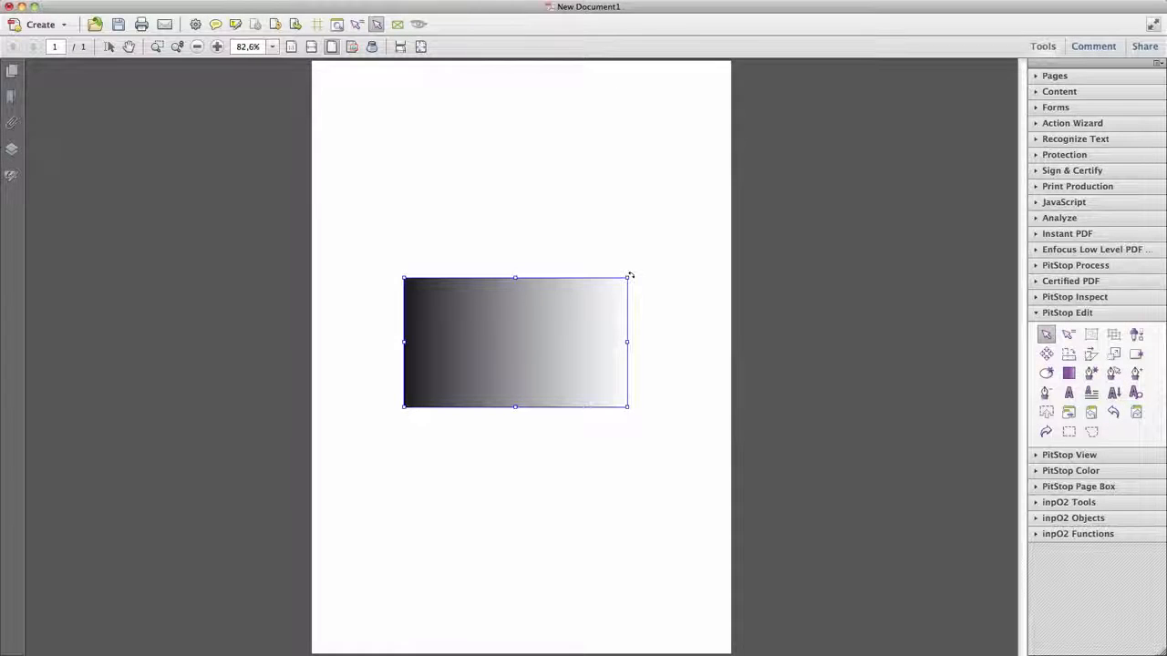
- Try free transformations on the gradient rectangle: rotate it counterclockwise, enlarge it and shear it
drag(630, 271, 577, 227)
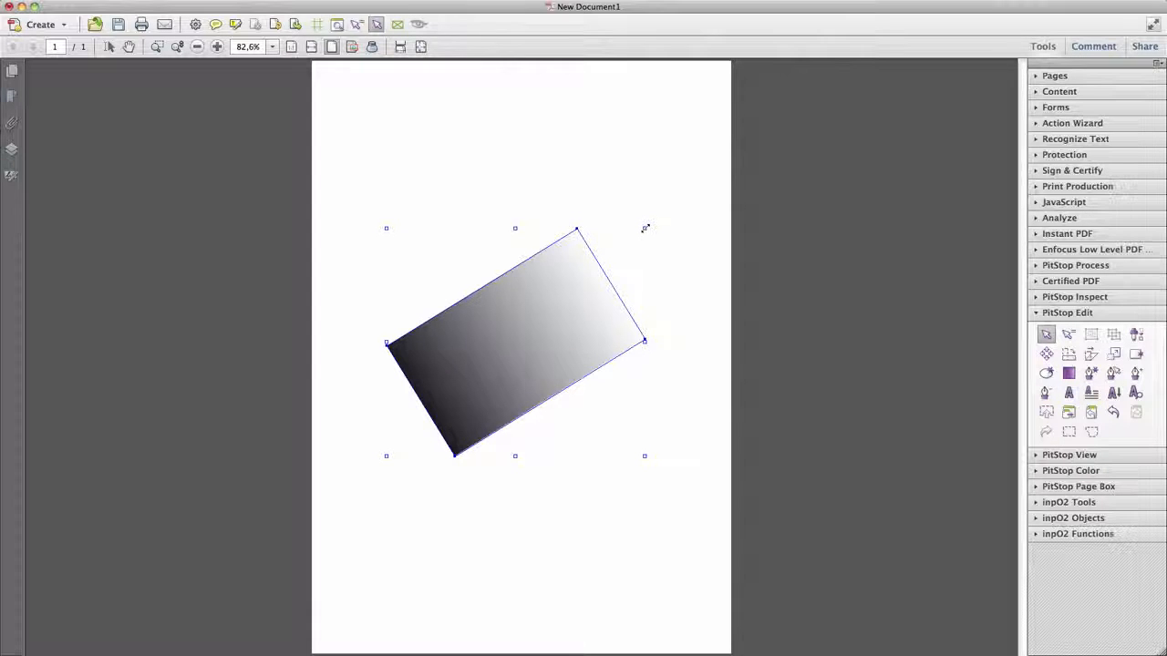
drag(644, 228, 671, 215)
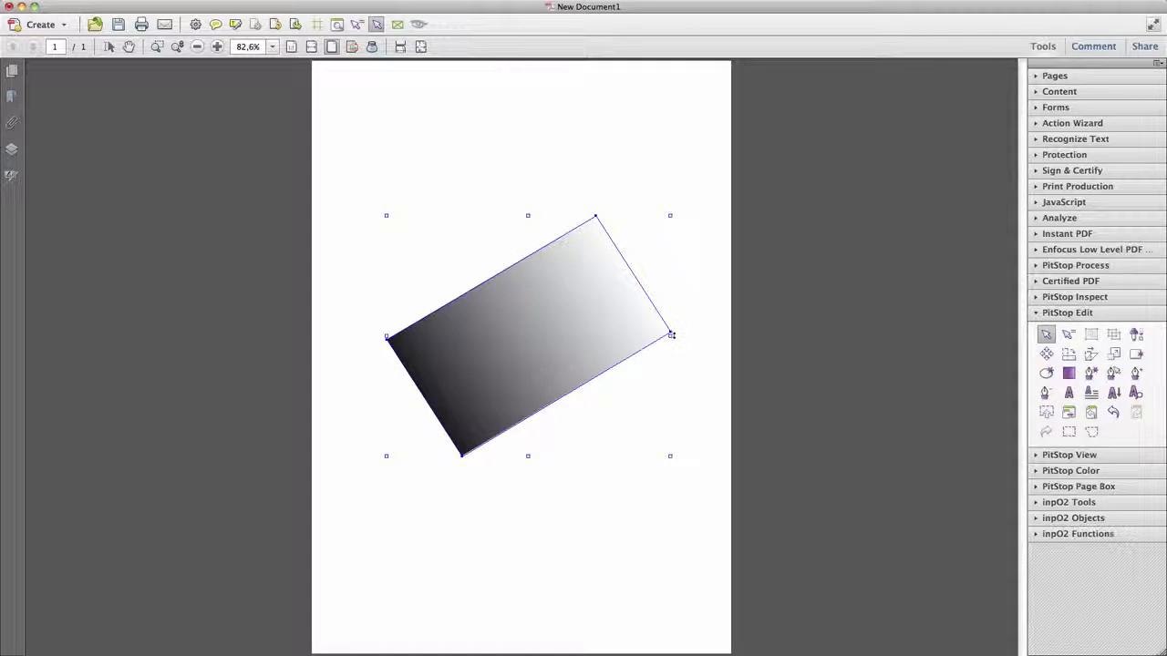
drag(671, 334, 672, 412)
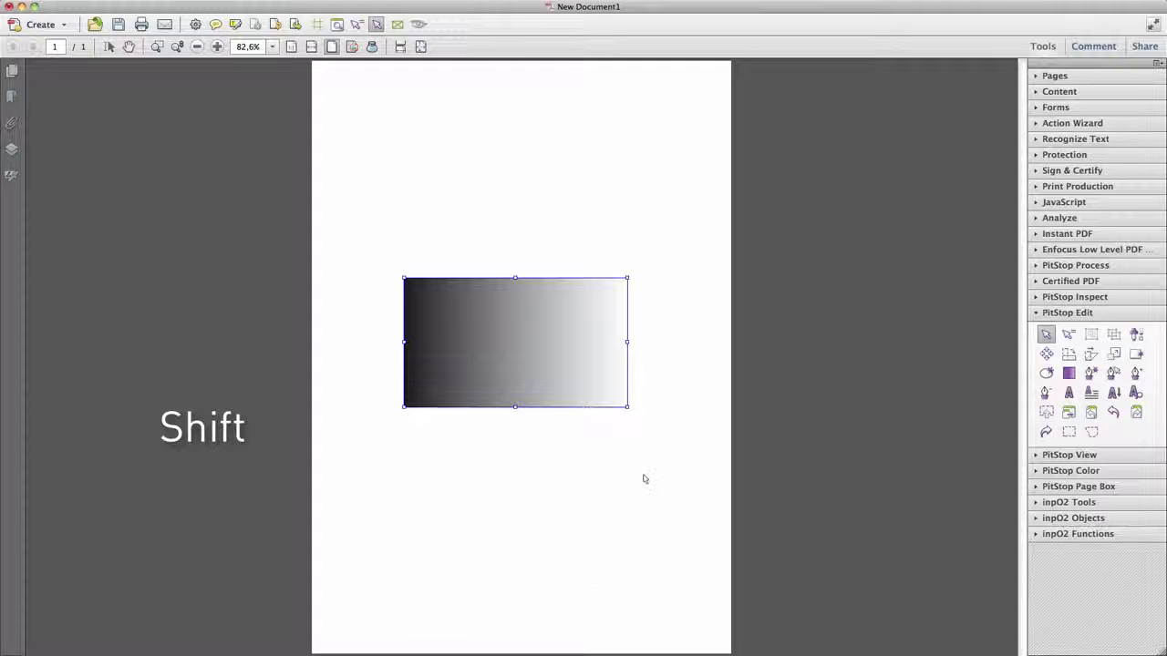
- Rotate the gradient rectangle 45° counterclockwise with constrained angles and try to scale it proportionally
drag(632, 274, 541, 223)
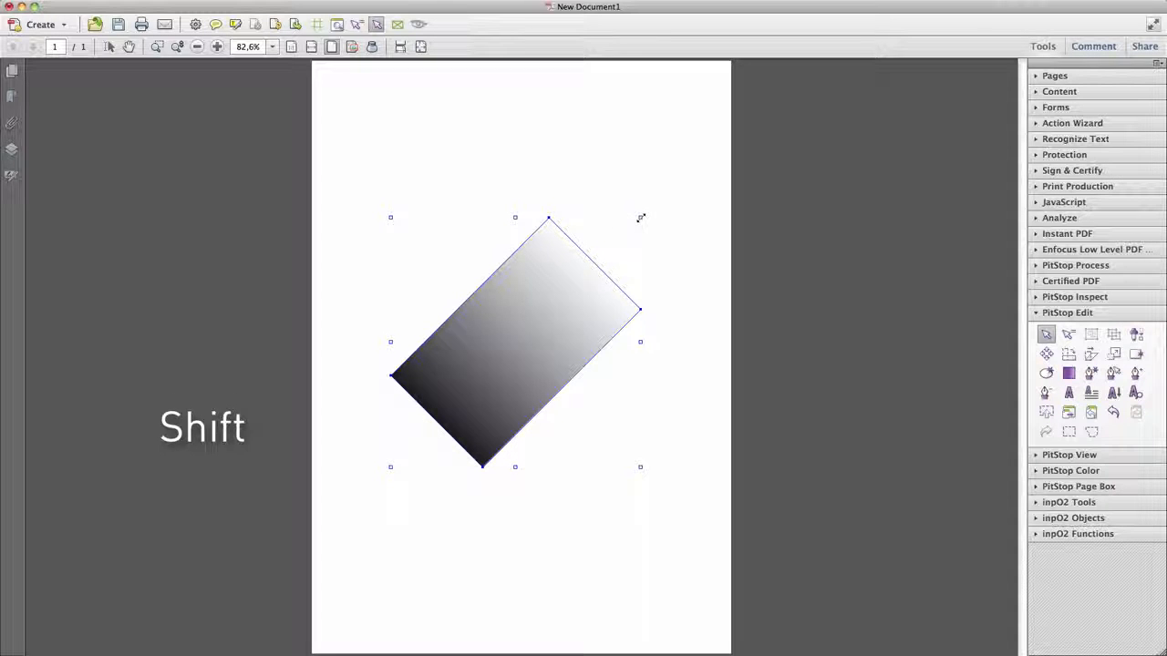
drag(640, 218, 592, 235)
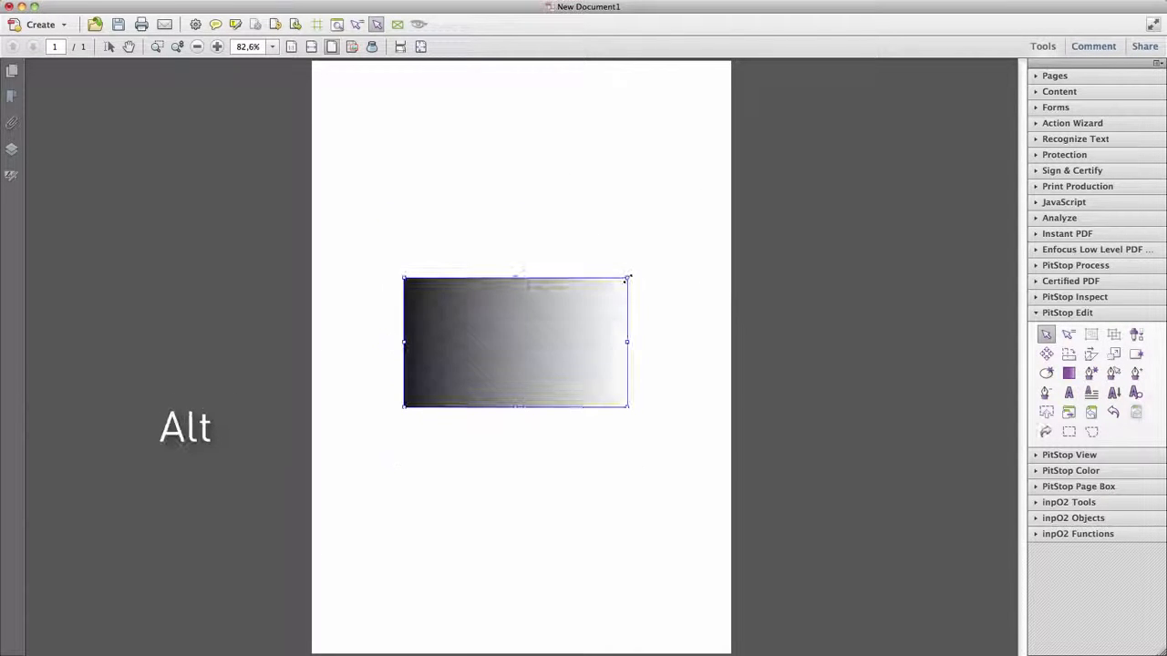
- Scale the gradient rectangle about its centre, including with its proportions kept
drag(626, 277, 562, 270)
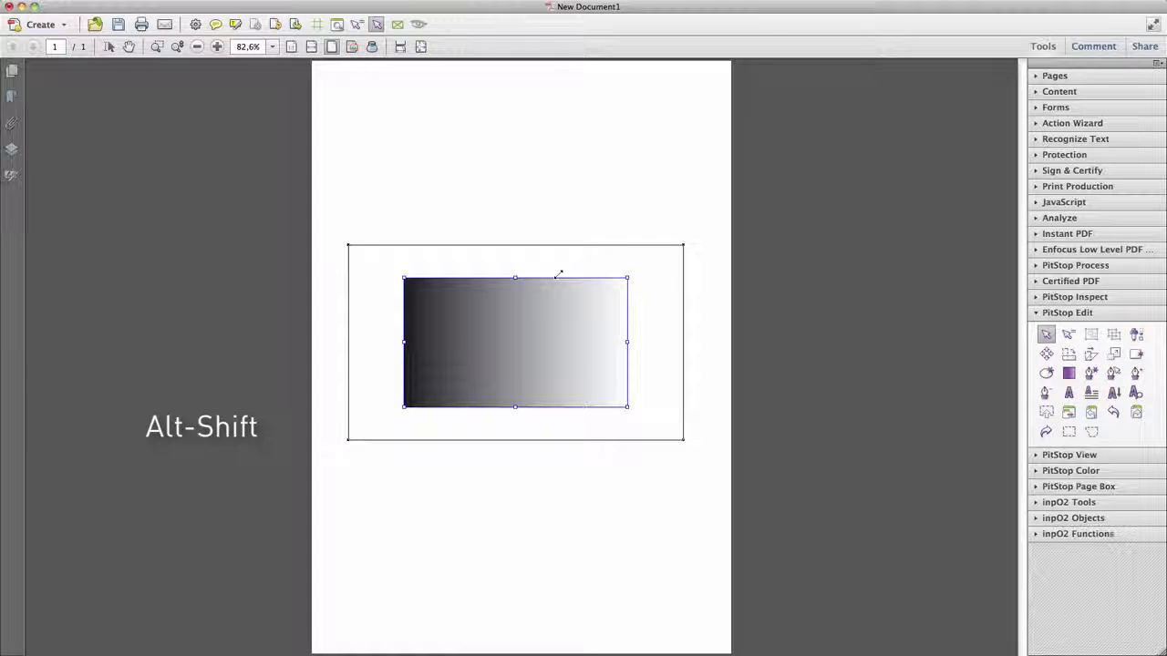
drag(558, 274, 561, 269)
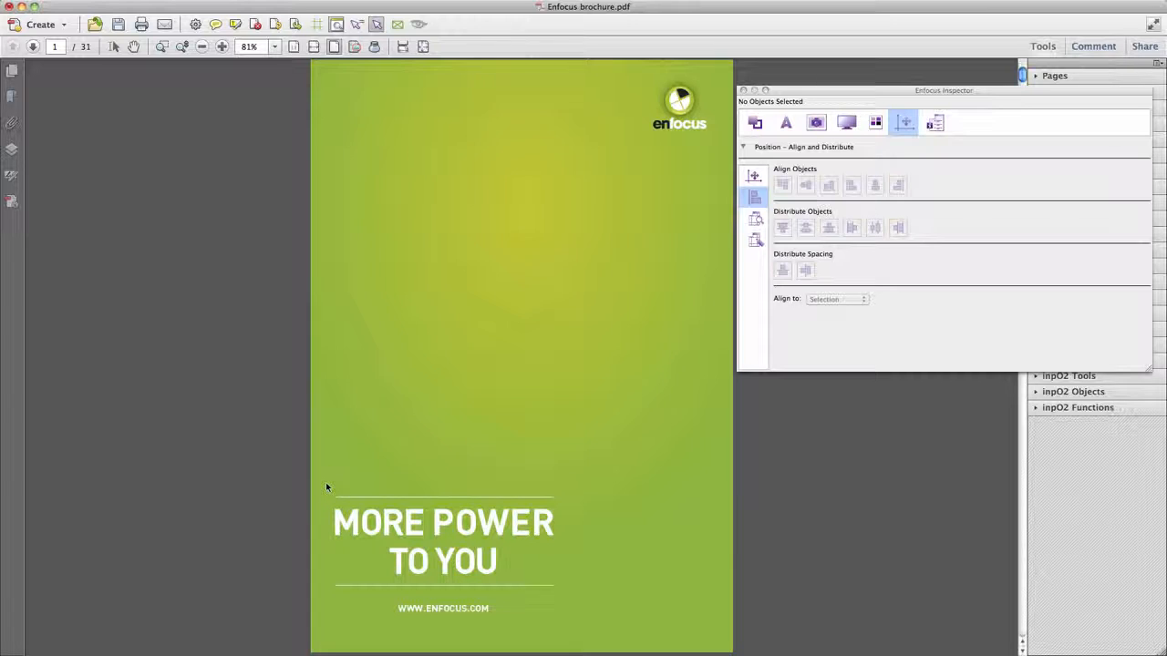
- Group the MORE POWER TO YOU headline, its two rules and the web address line into one object
drag(326, 488, 597, 640)
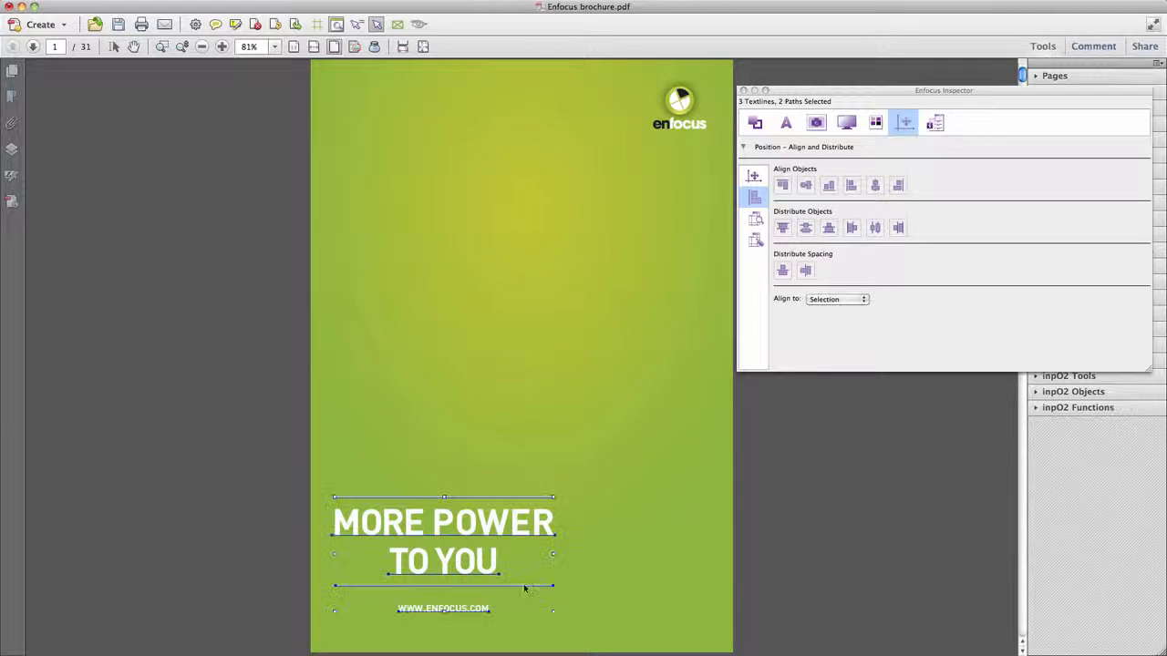
right_click(482, 523)
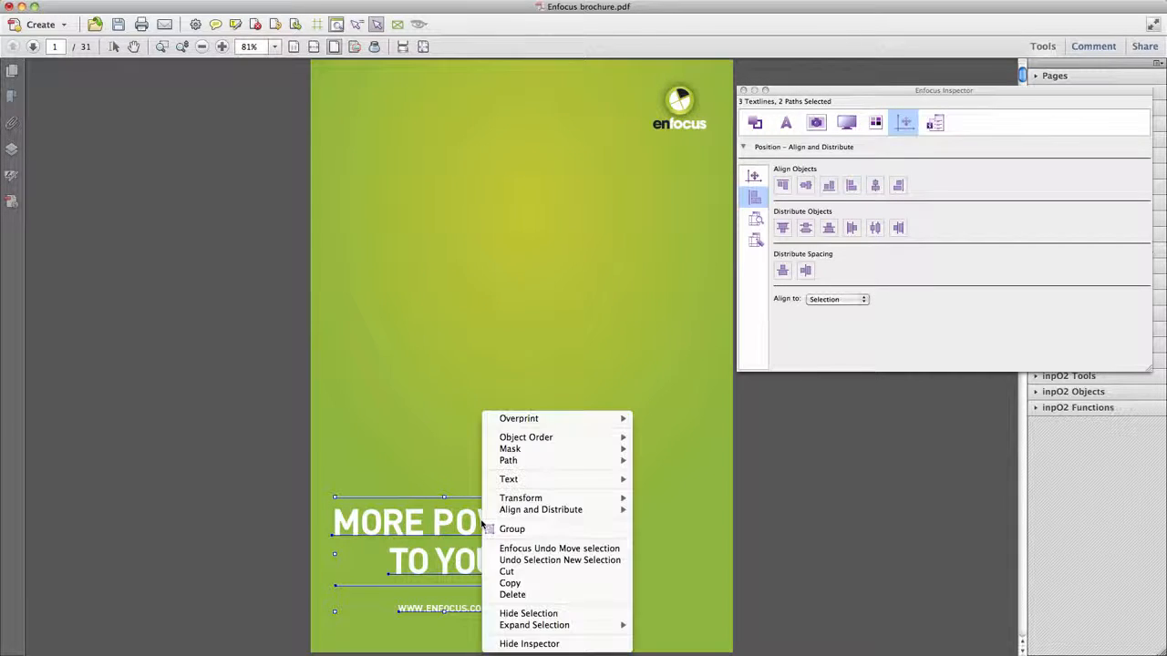
click(528, 529)
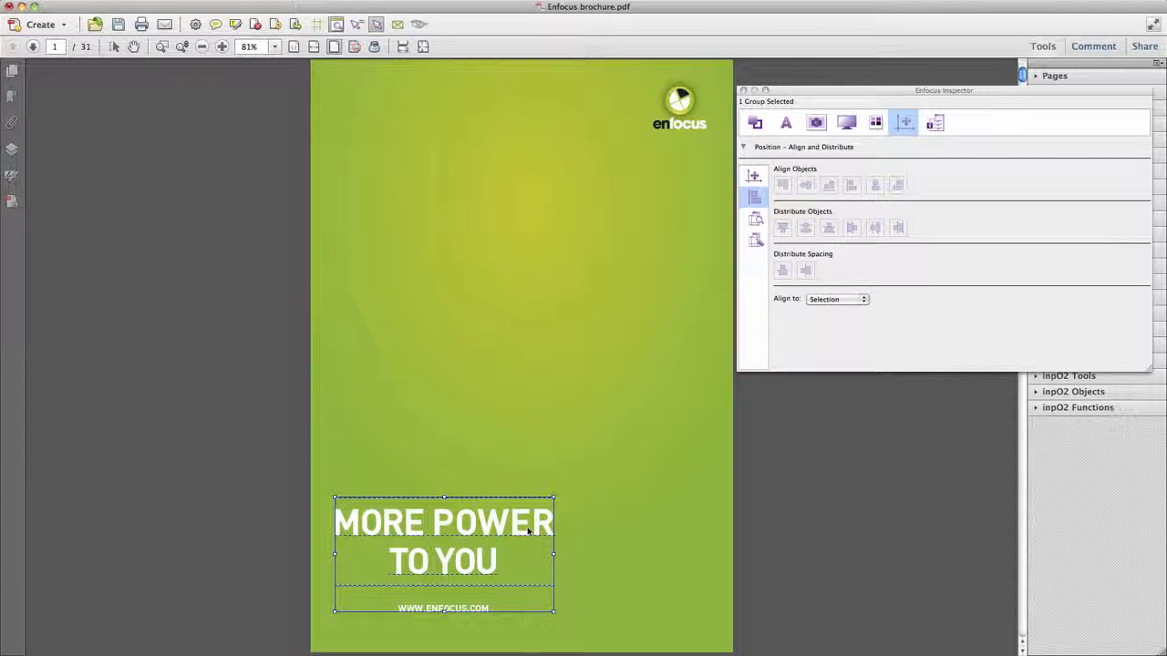
- Align the grouped headline to the Trim Box, centred both vertically and horizontally
click(842, 299)
click(835, 334)
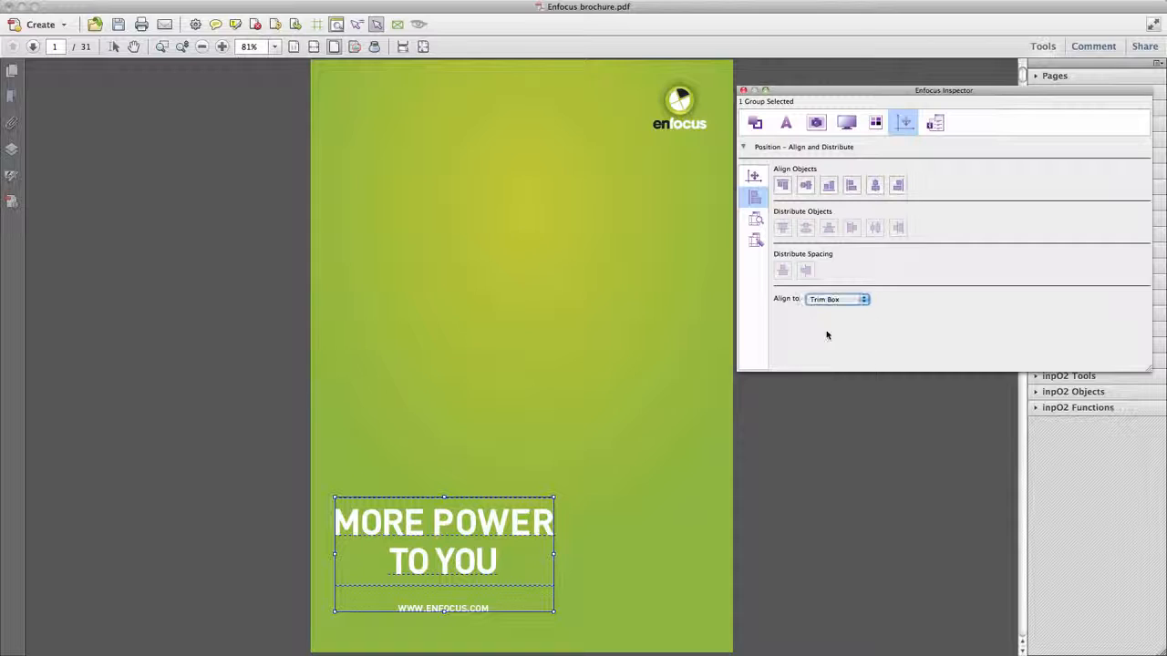
click(805, 186)
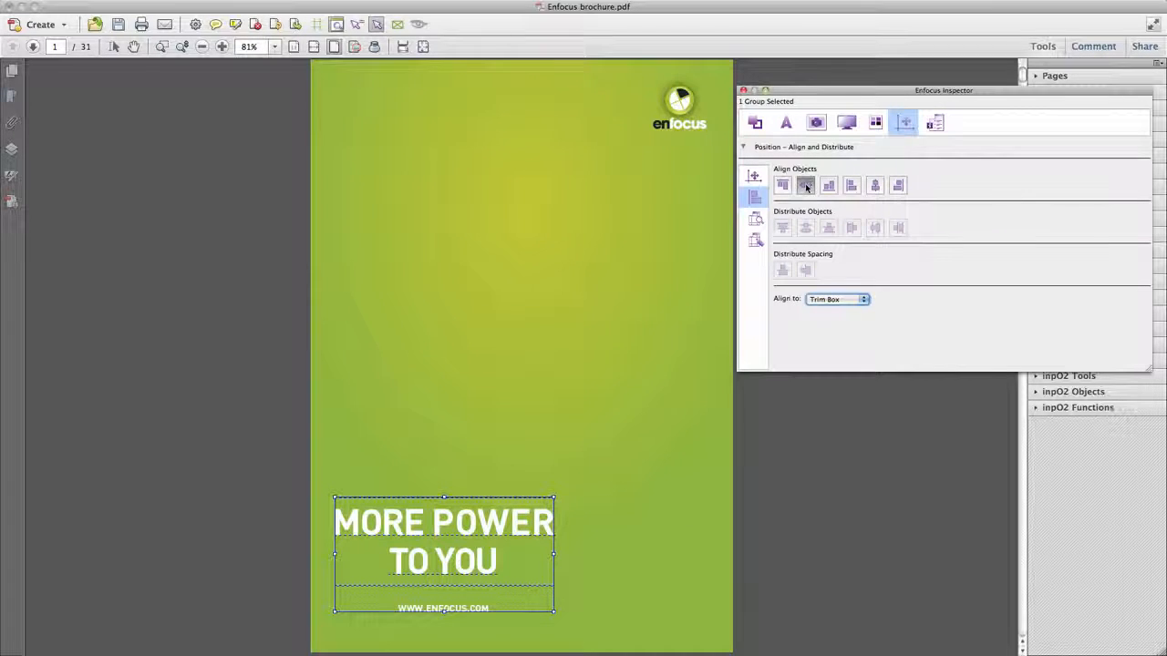
click(875, 186)
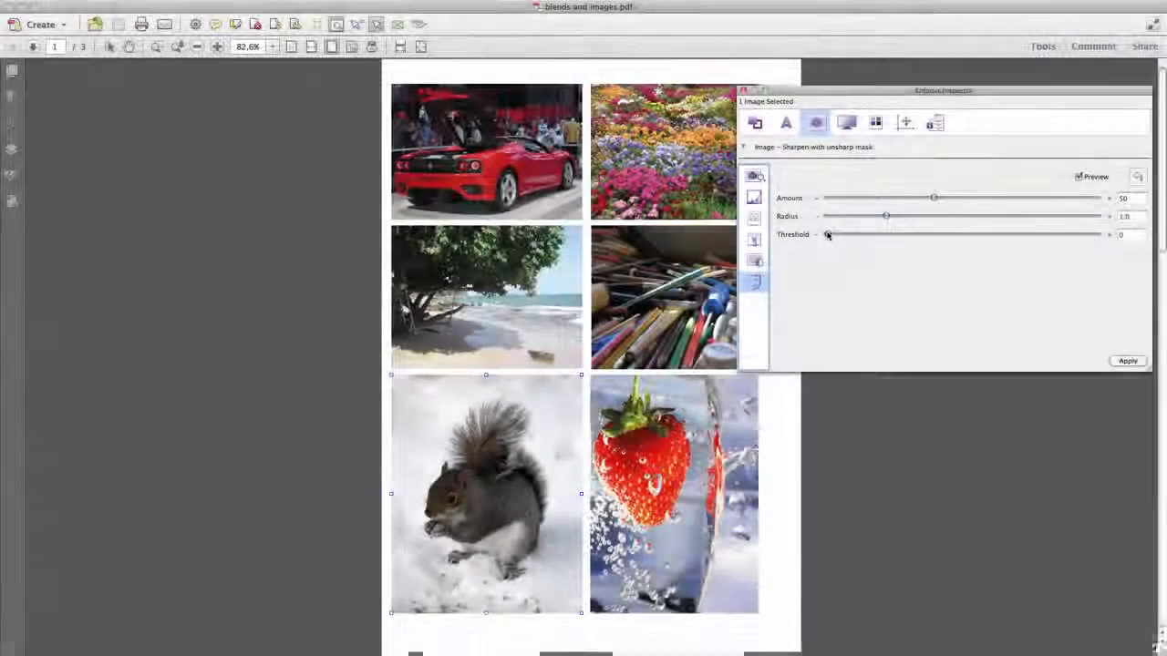
- Preview unsharp-mask sharpening on the squirrel image with amount 142, radius 0.3 and threshold 47, and revert the settings
drag(831, 234, 867, 216)
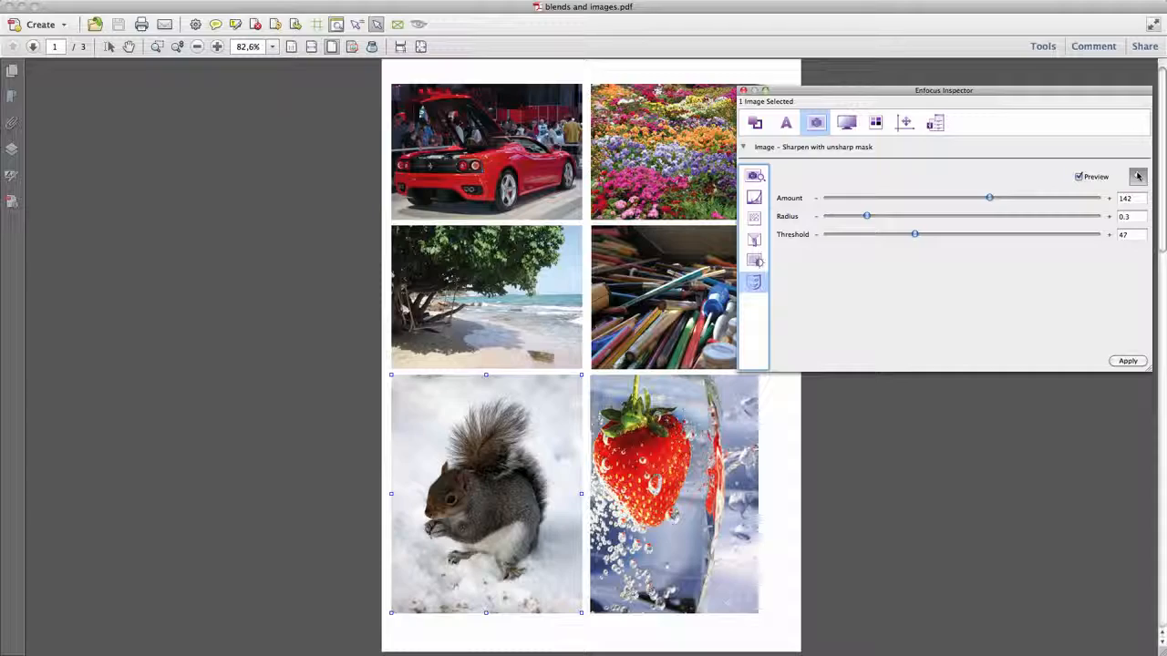
click(1137, 175)
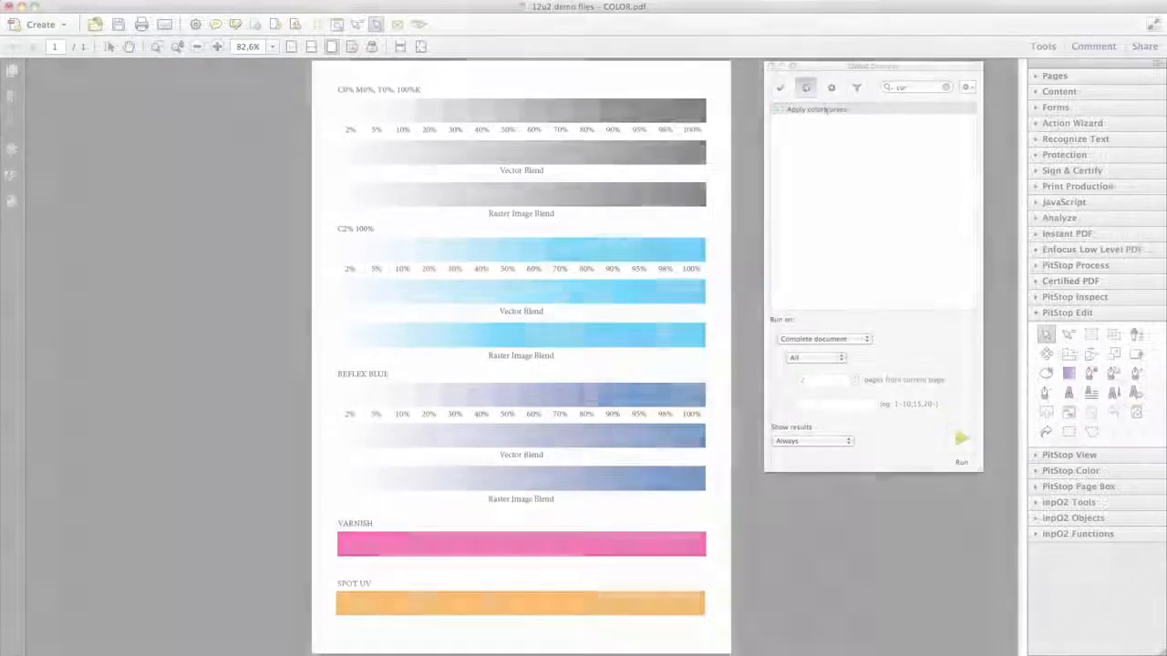
- Open the Apply color curves global change for editing and raise the Cyan curve to output 63 at input 34
double_click(825, 109)
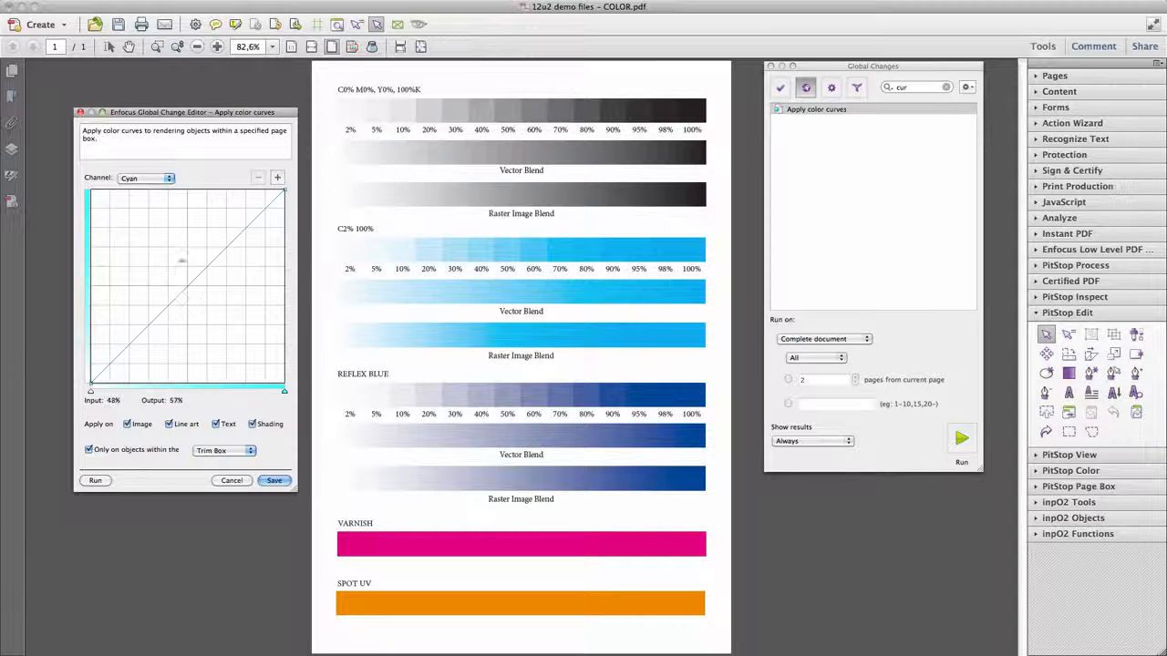
drag(187, 285, 156, 261)
click(150, 177)
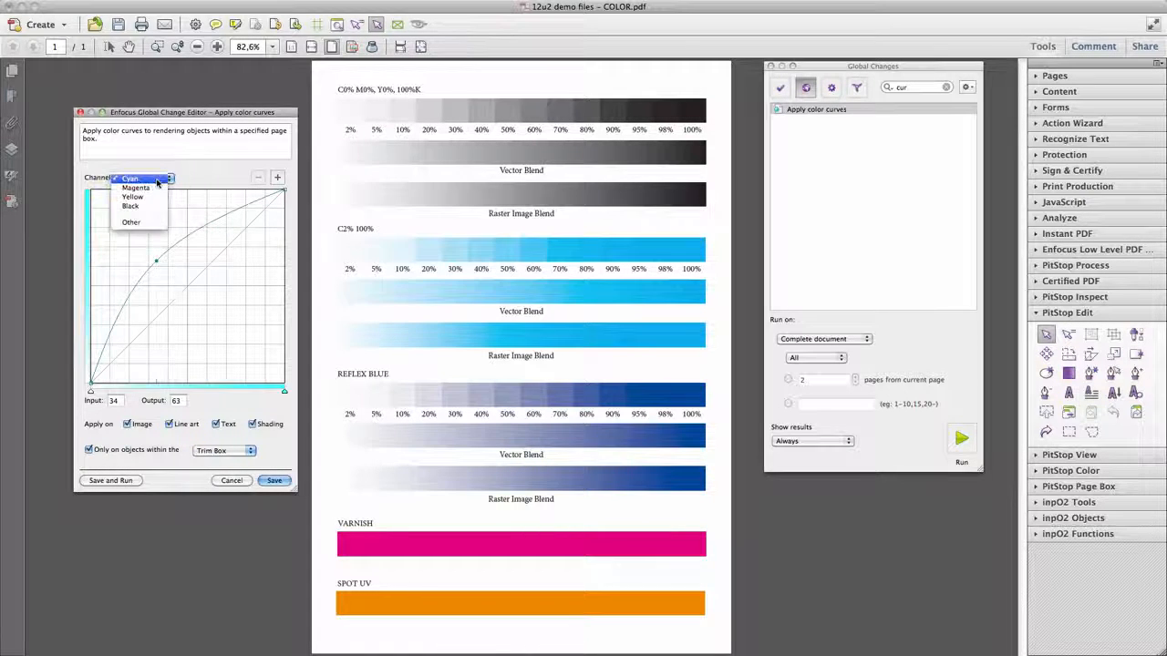
click(202, 166)
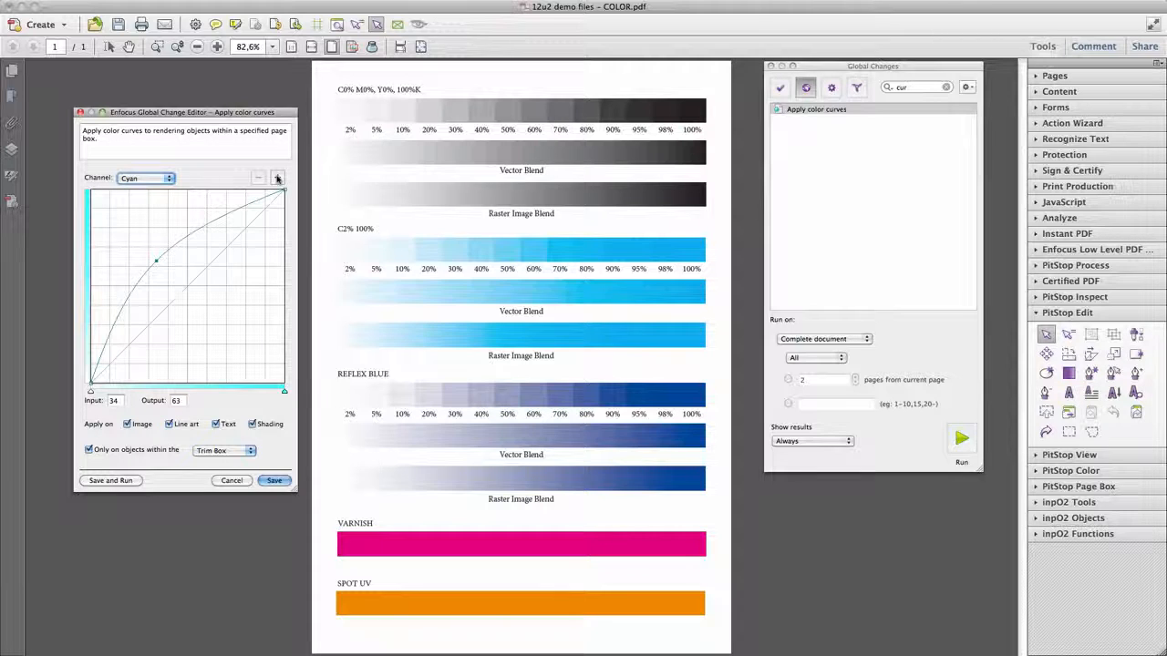
- Start adding a spot color as an extra channel in the color curves editor
click(277, 178)
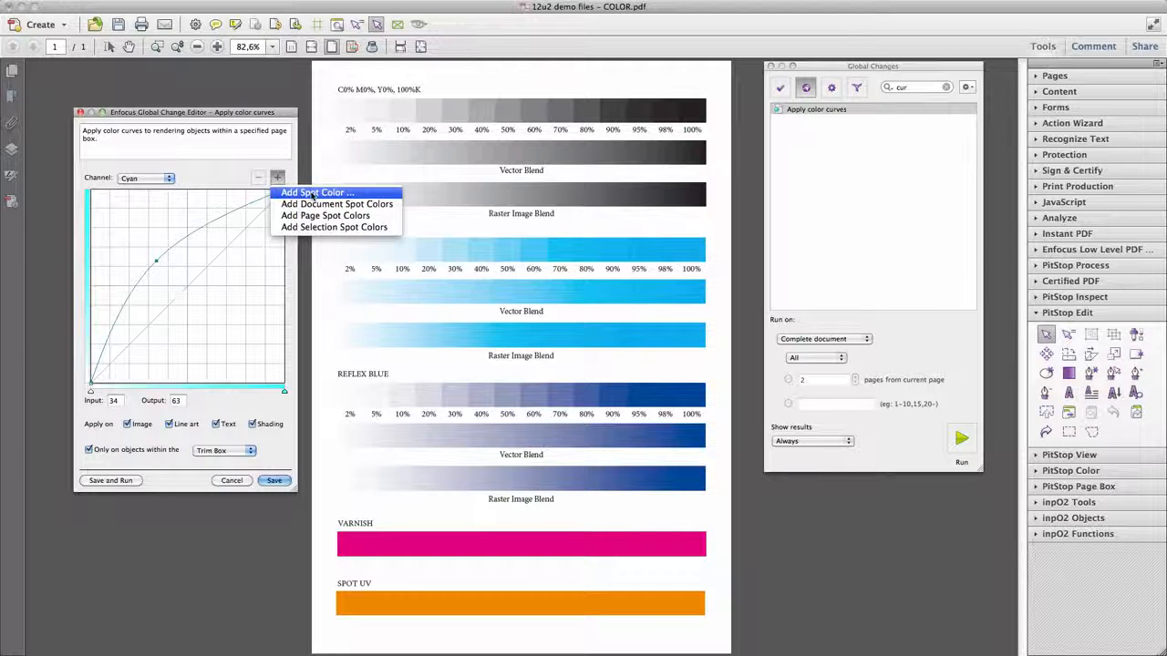
click(310, 193)
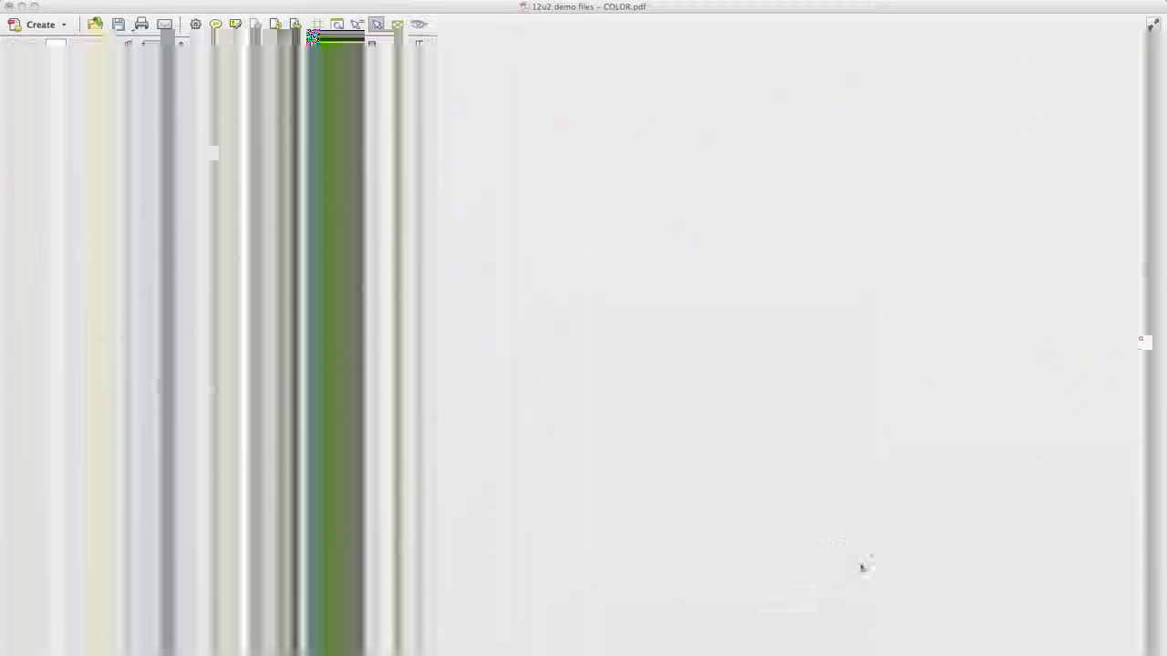
- Add PANTONE Reflex Blue C as a curve channel and raise its curve to output 59 at input 36
click(861, 567)
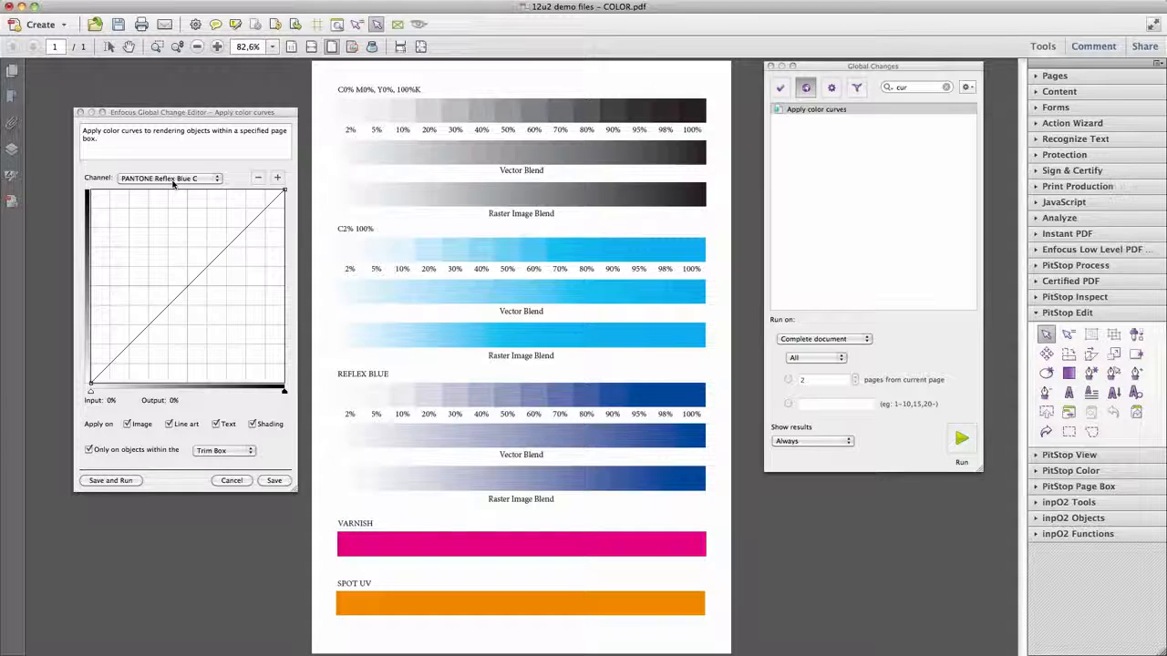
click(187, 284)
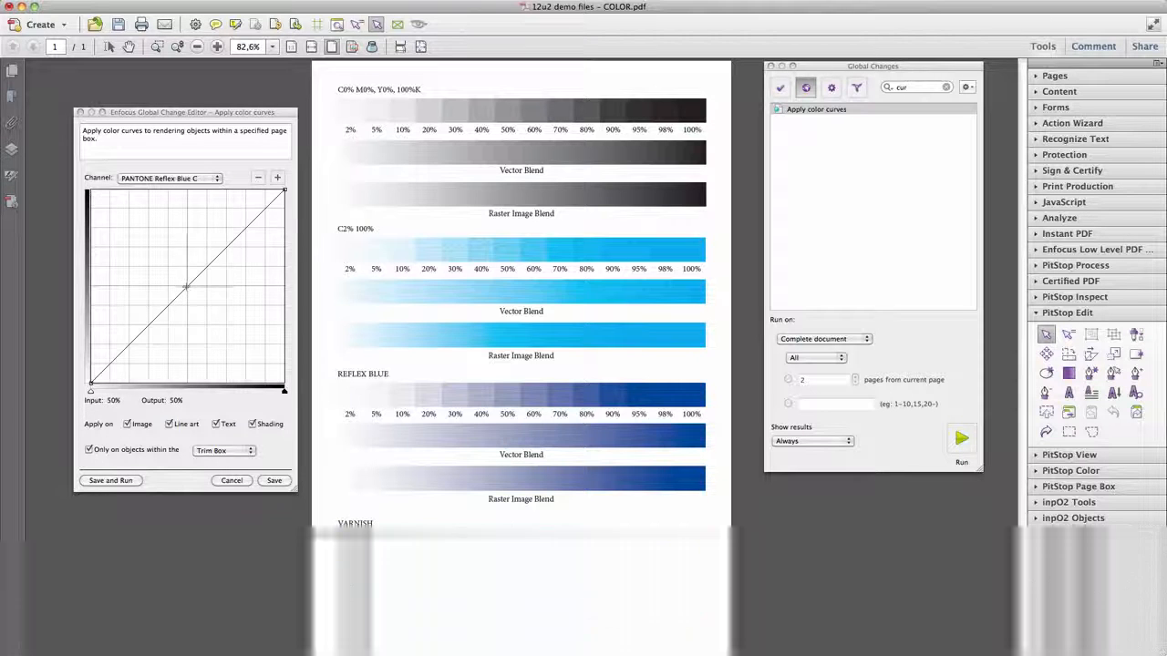
drag(186, 285, 149, 257)
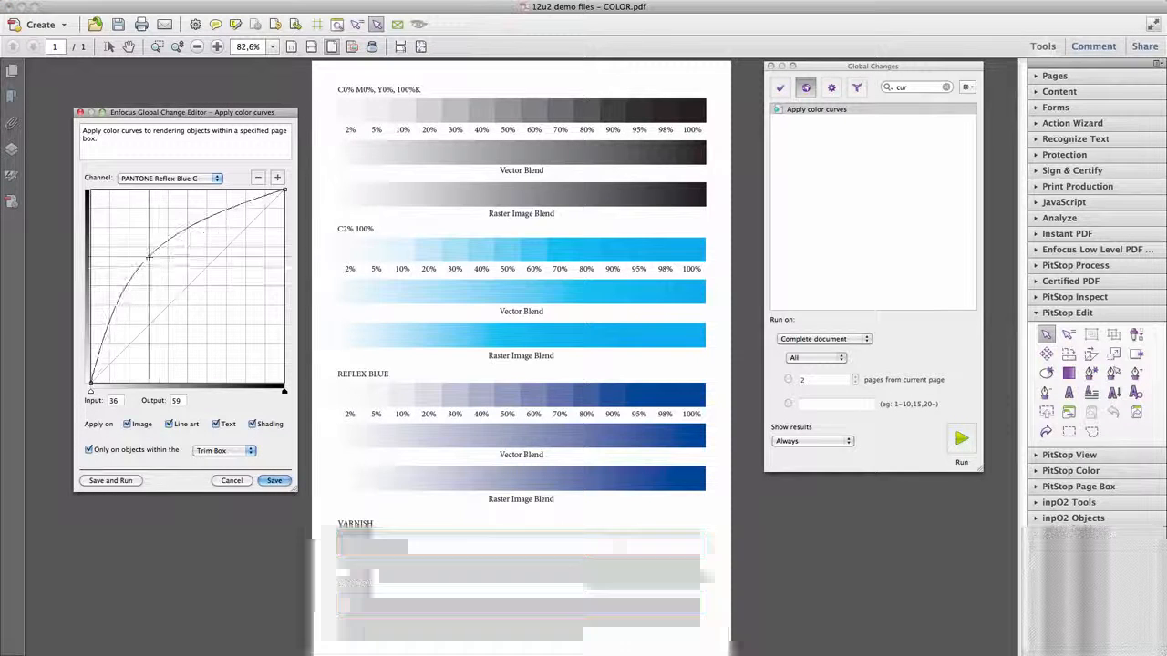
- Save and run the color curves change on the document, and dismiss the results report
click(112, 480)
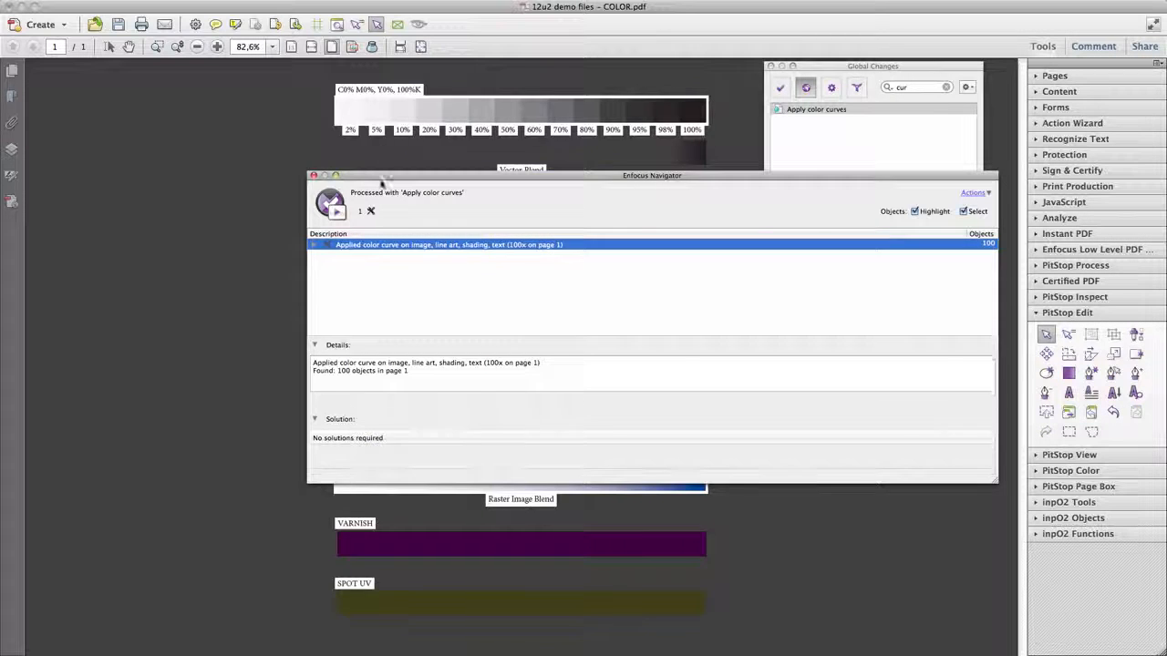
drag(383, 184, 680, 186)
click(609, 180)
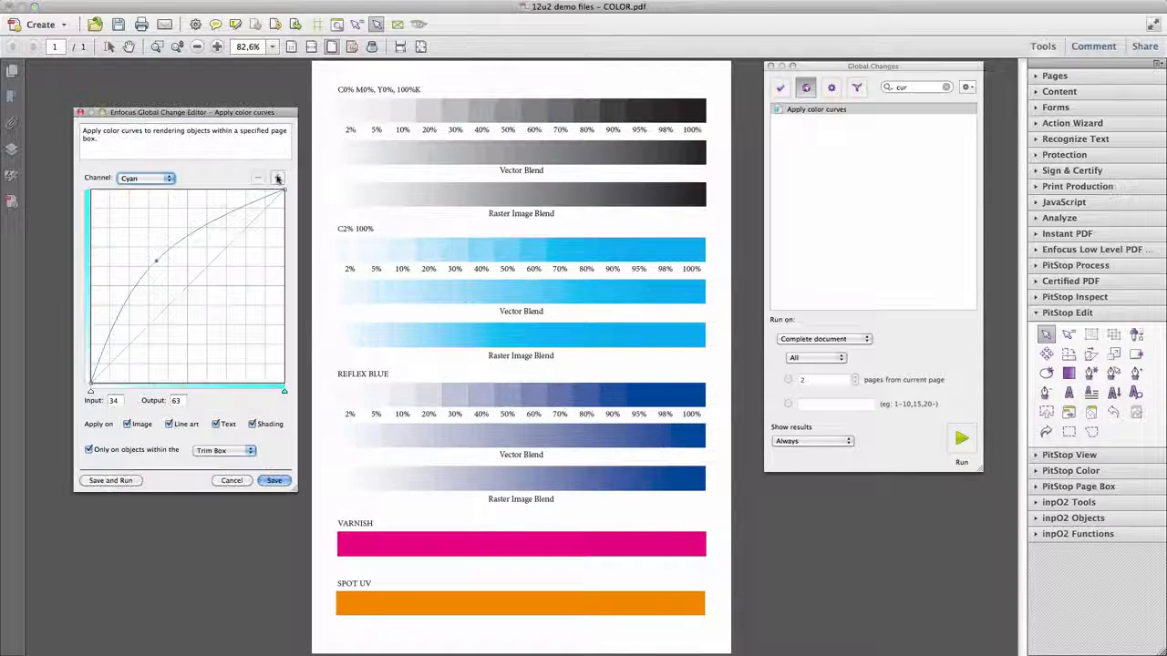
- Start adding a channel beyond Cyan in the Apply color curves editor
click(278, 179)
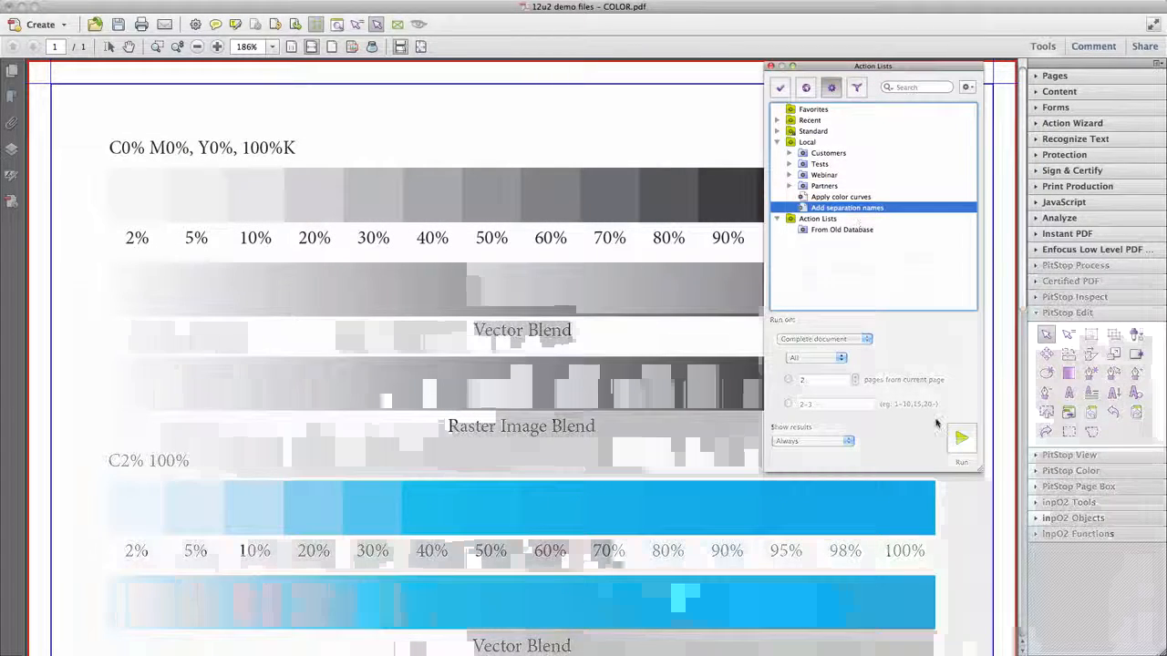
- Run the Add separation names action list on the complete document, and open its Add separation names action for review
click(963, 439)
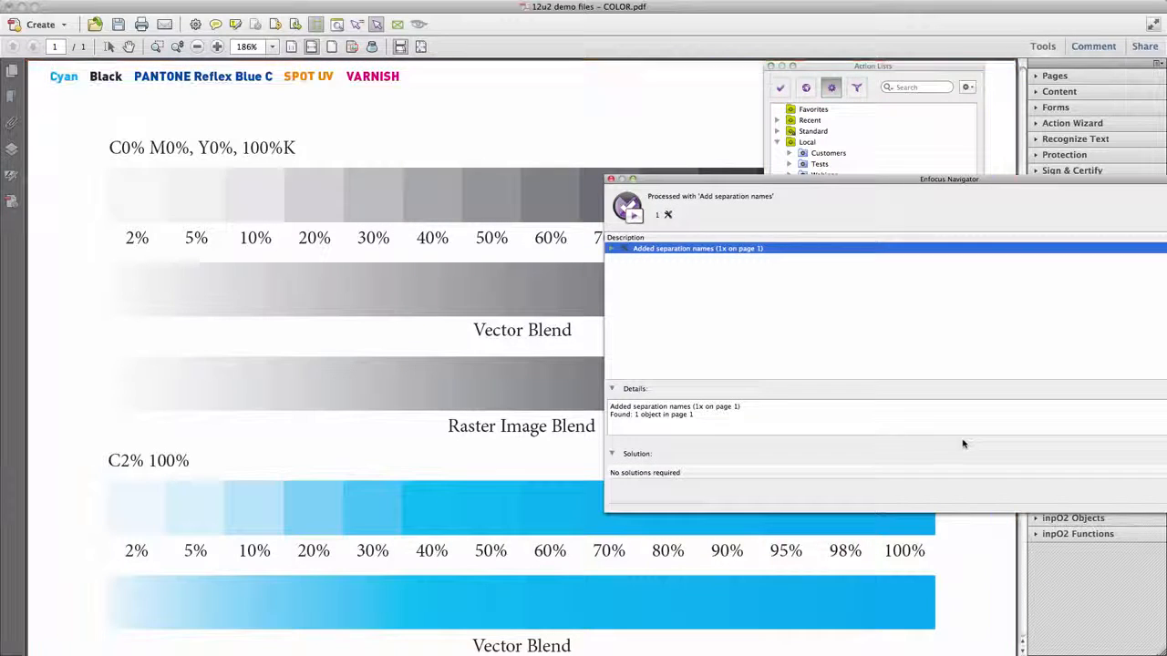
click(610, 178)
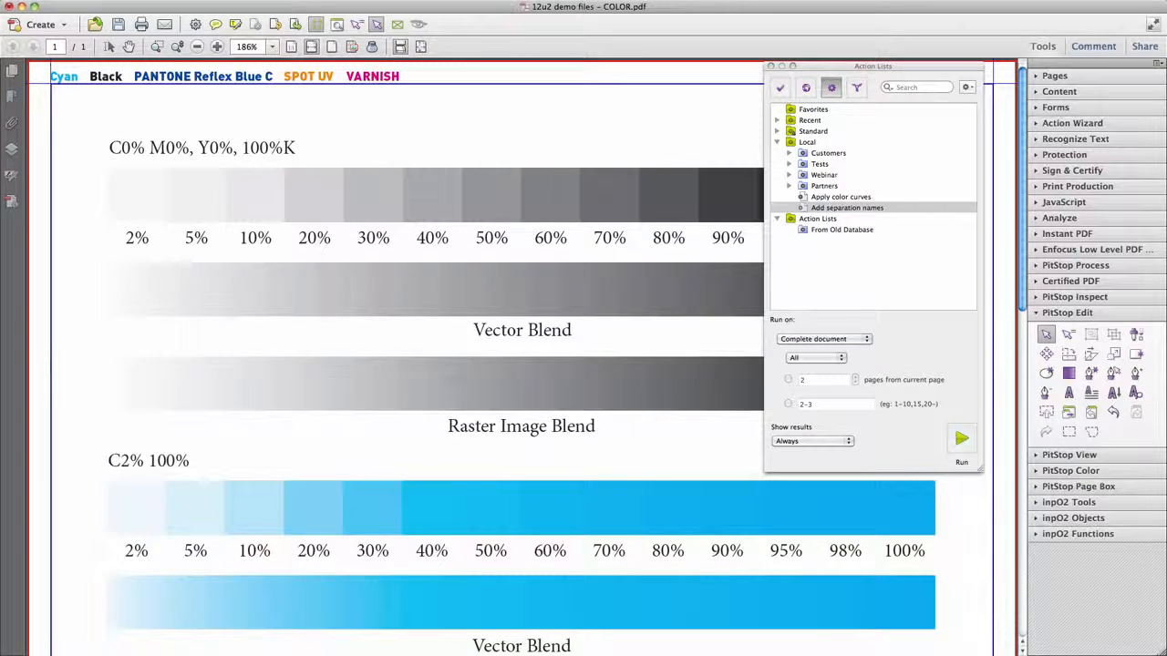
double_click(823, 207)
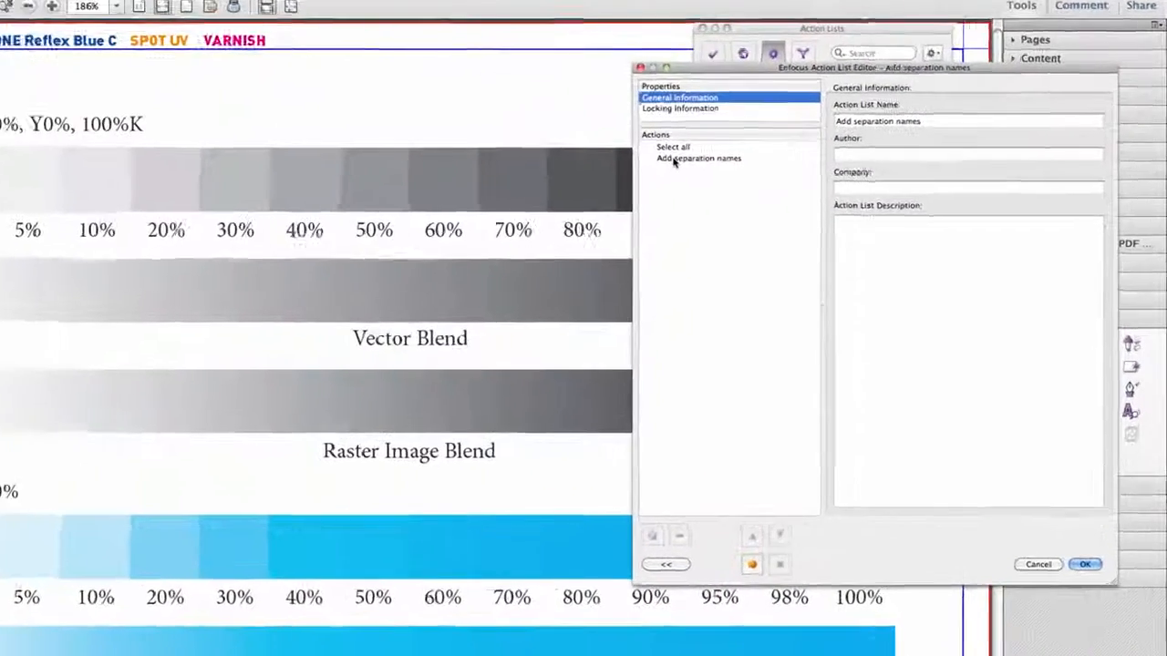
click(674, 159)
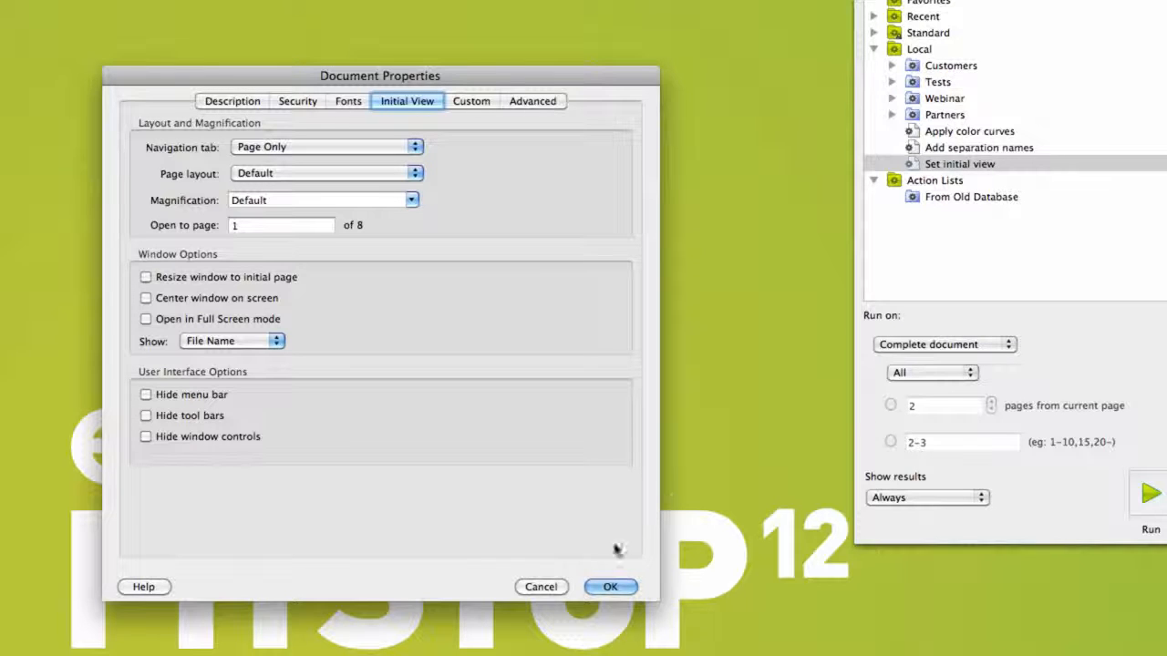
- Close the document properties, review the Set initial view action list and run it on the complete document
click(605, 586)
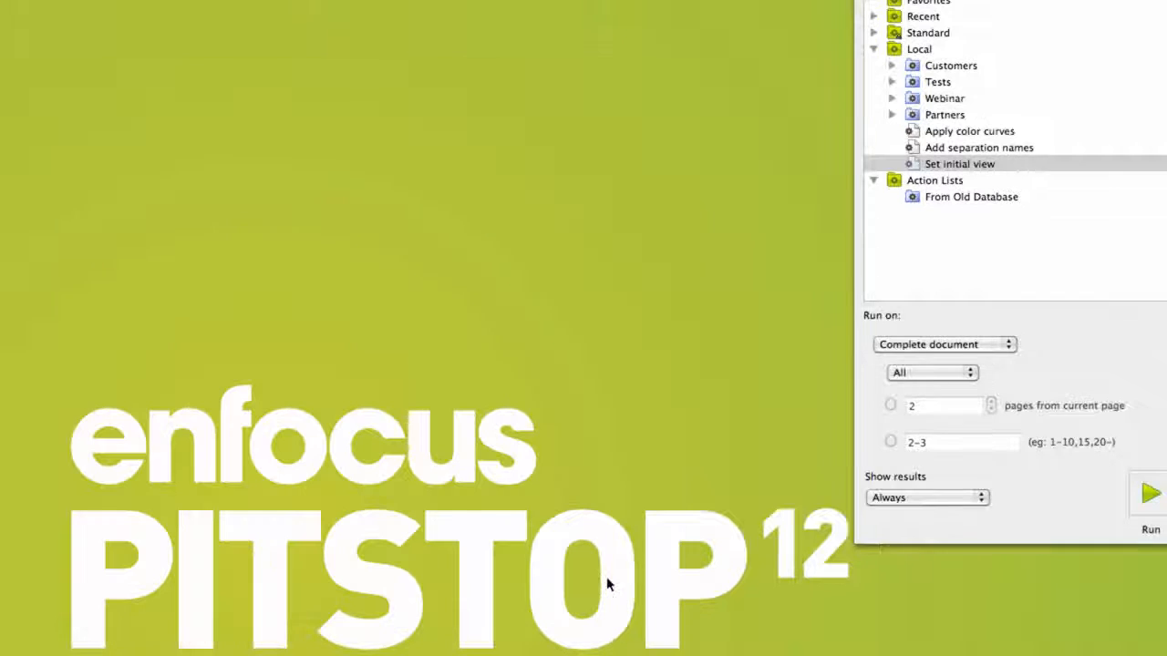
click(975, 166)
double_click(975, 166)
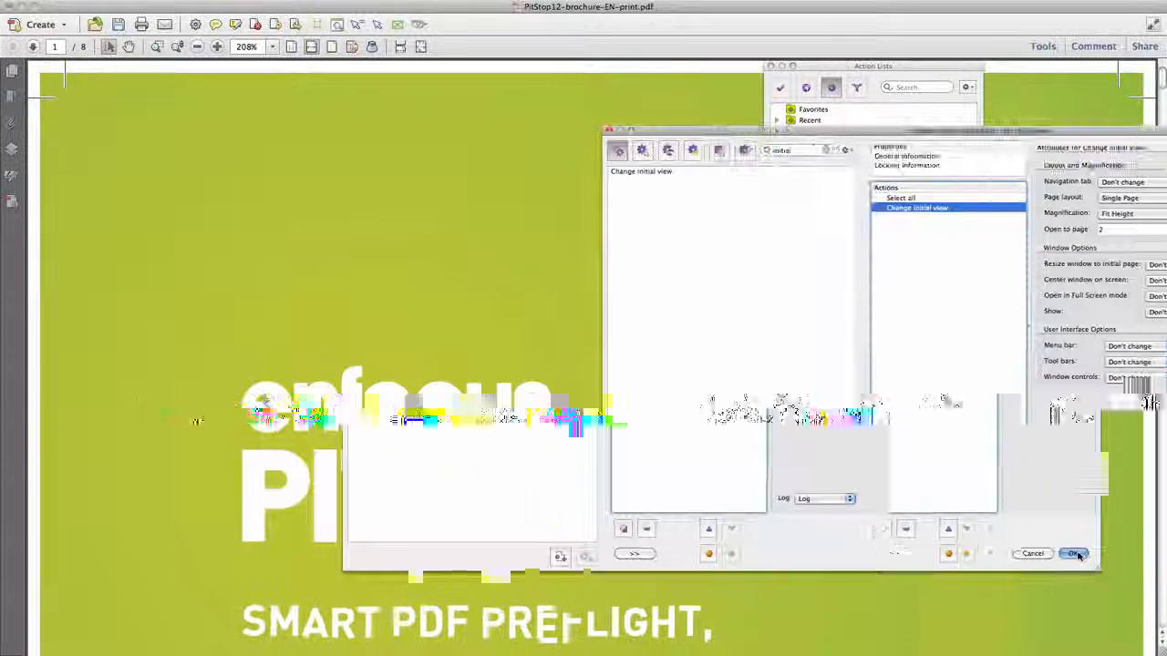
click(960, 454)
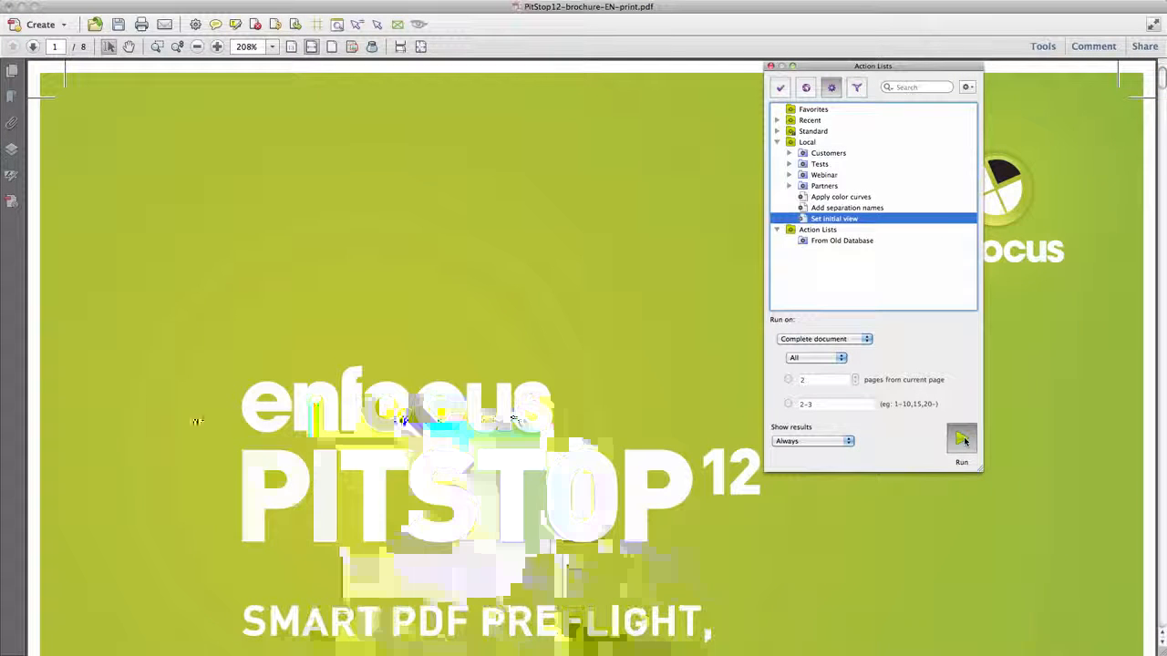
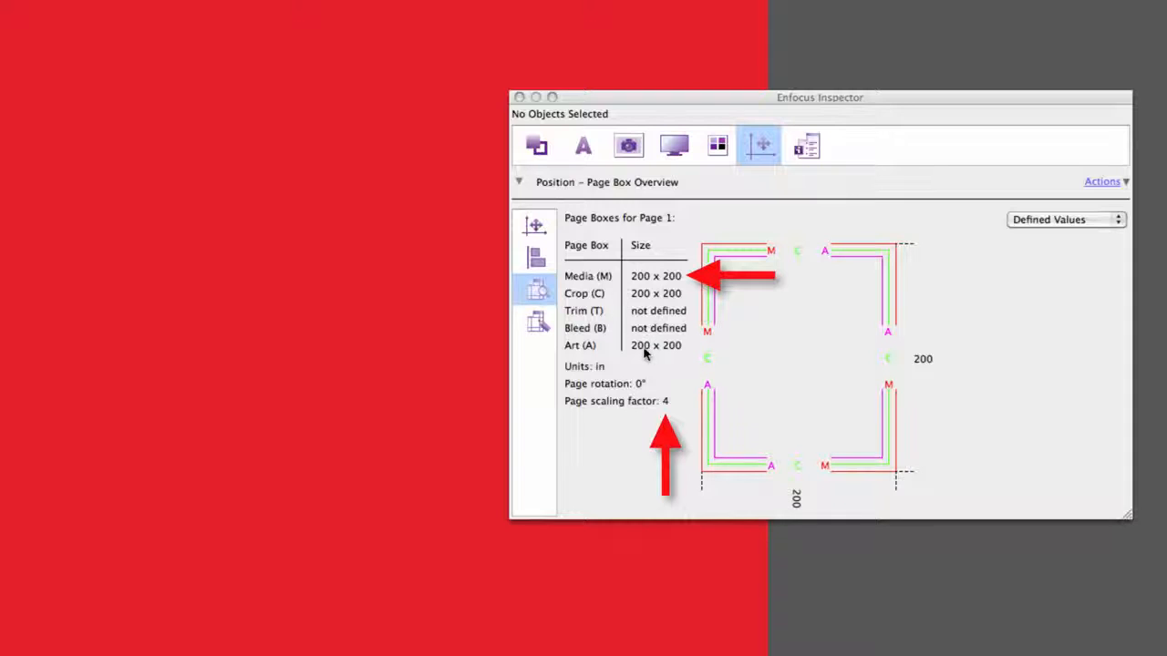
- Show the page box overview for page 1 with Effective Values instead of Defined Values
click(1057, 222)
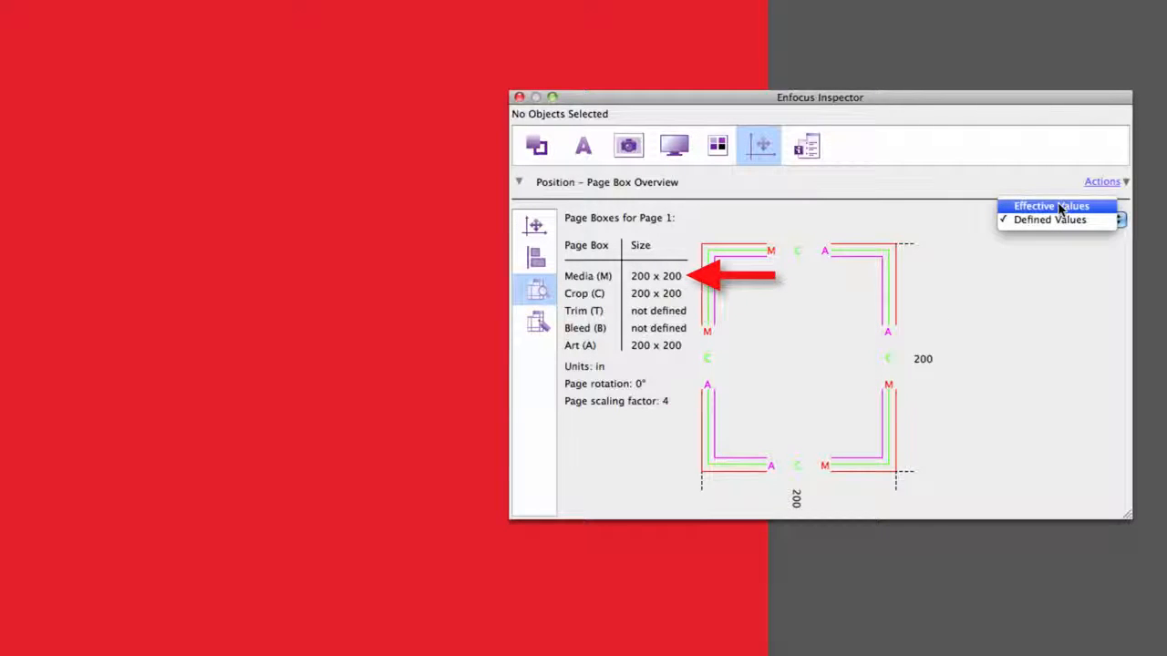
click(1058, 207)
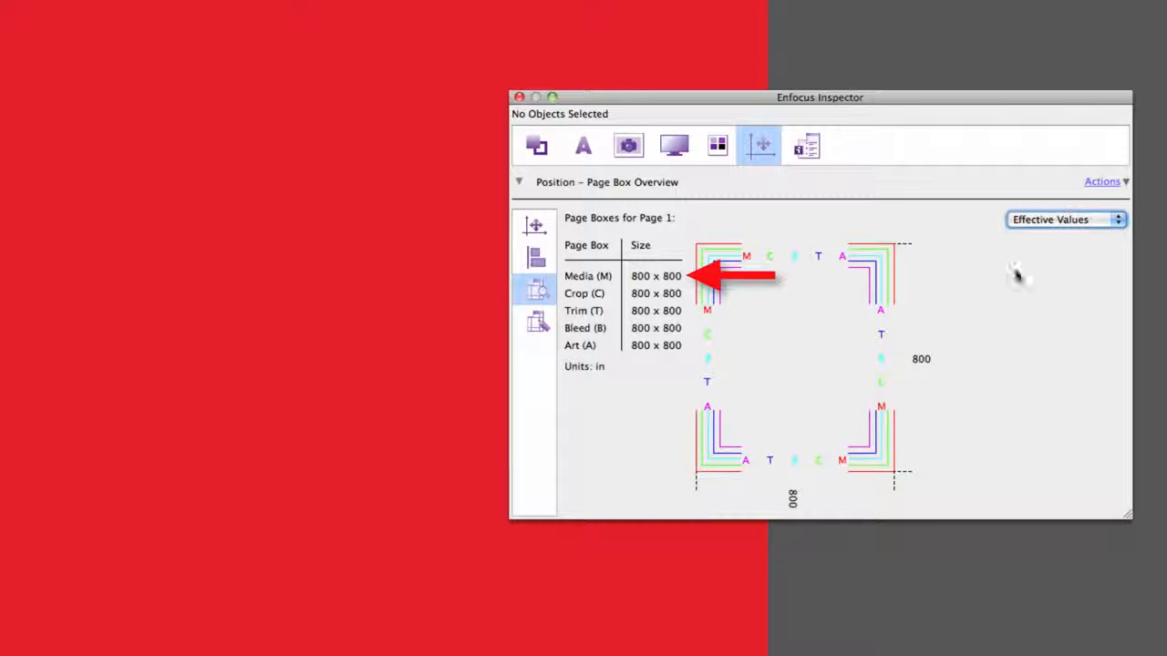